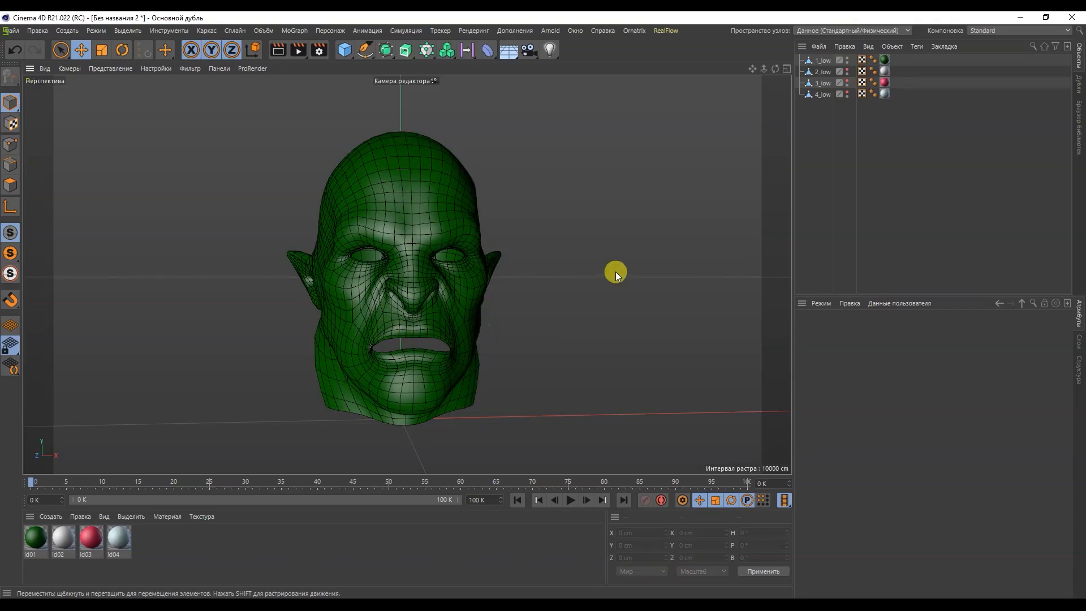
# Step: Examine the orc head mesh from several angles, toggling the visibility of the 2_low, 3_low and 4_low objects
pyautogui.moveTo(847, 70); pyautogui.dragTo(847, 93)
pyautogui.moveTo(504, 283)
pyautogui.keyDown('alt'); pyautogui.mouseDown()
pyautogui.moveTo(562, 283)
pyautogui.moveTo(521, 284)
pyautogui.mouseUp(); pyautogui.keyUp('alt')
pyautogui.moveTo(847, 70); pyautogui.dragTo(847, 93)
pyautogui.click(820, 60)
pyautogui.keyDown('alt'); pyautogui.moveTo(386, 253); pyautogui.dragTo(670, 290, button='right'); pyautogui.keyUp('alt')
pyautogui.keyDown('alt'); pyautogui.moveTo(444, 419); pyautogui.dragTo(415, 194, button='middle'); pyautogui.keyUp('alt')
pyautogui.keyDown('alt'); pyautogui.moveTo(461, 223); pyautogui.dragTo(544, 229); pyautogui.keyUp('alt')
pyautogui.keyDown('alt'); pyautogui.moveTo(545, 230); pyautogui.dragTo(555, 157, button='right'); pyautogui.keyUp('alt')
pyautogui.keyDown('alt'); pyautogui.moveTo(555, 158); pyautogui.dragTo(396, 286); pyautogui.keyUp('alt')
pyautogui.click(851, 228)
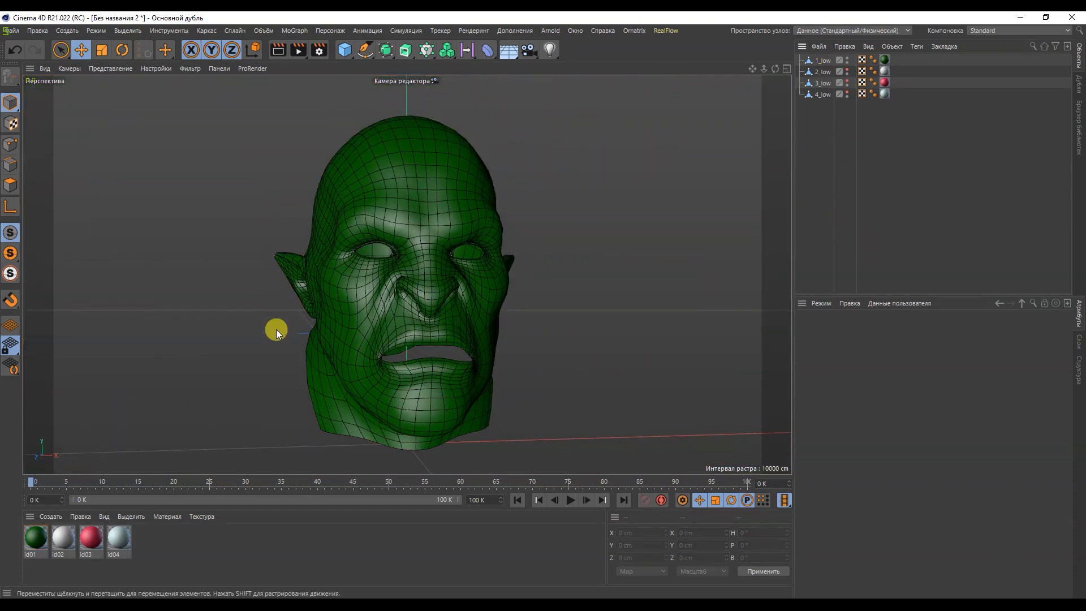
# Step: Export only the 1_low head object as the FBX file orc.fbx
pyautogui.click(821, 62)
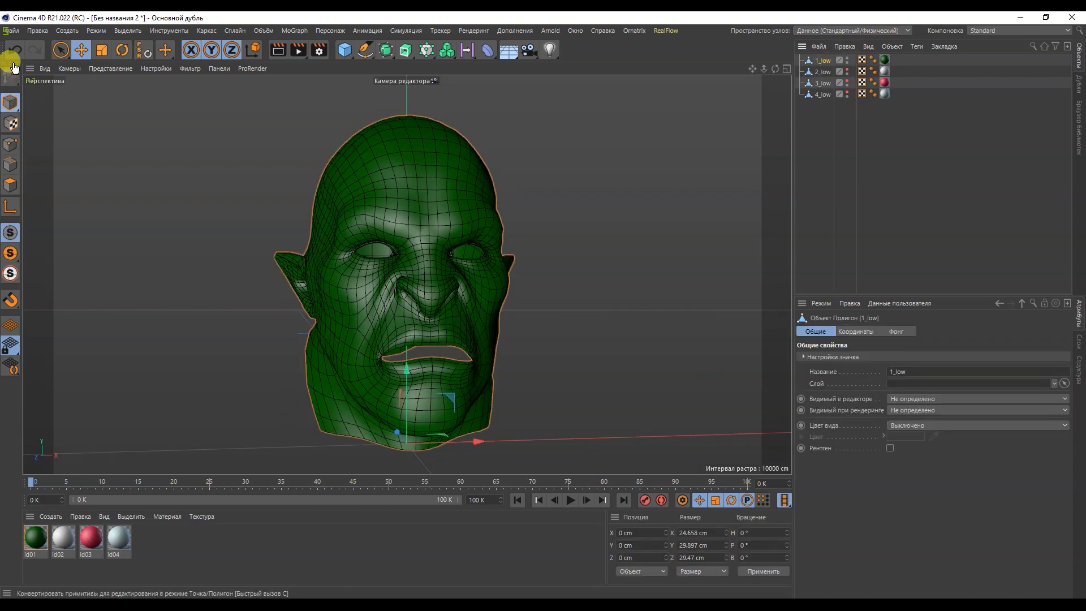
pyautogui.click(11, 30)
pyautogui.moveTo(209, 258)
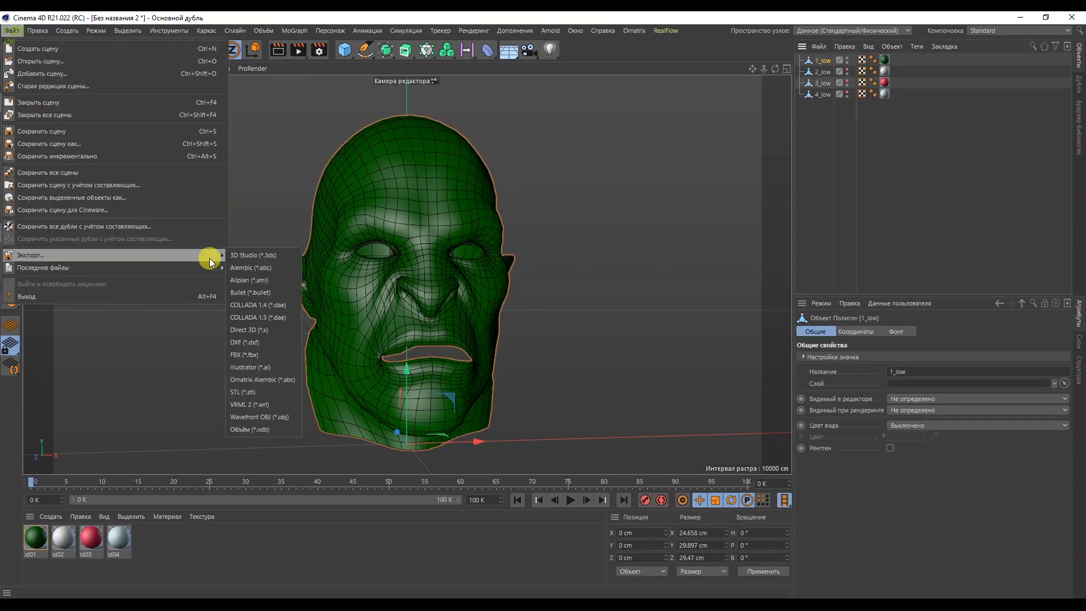
pyautogui.click(260, 354)
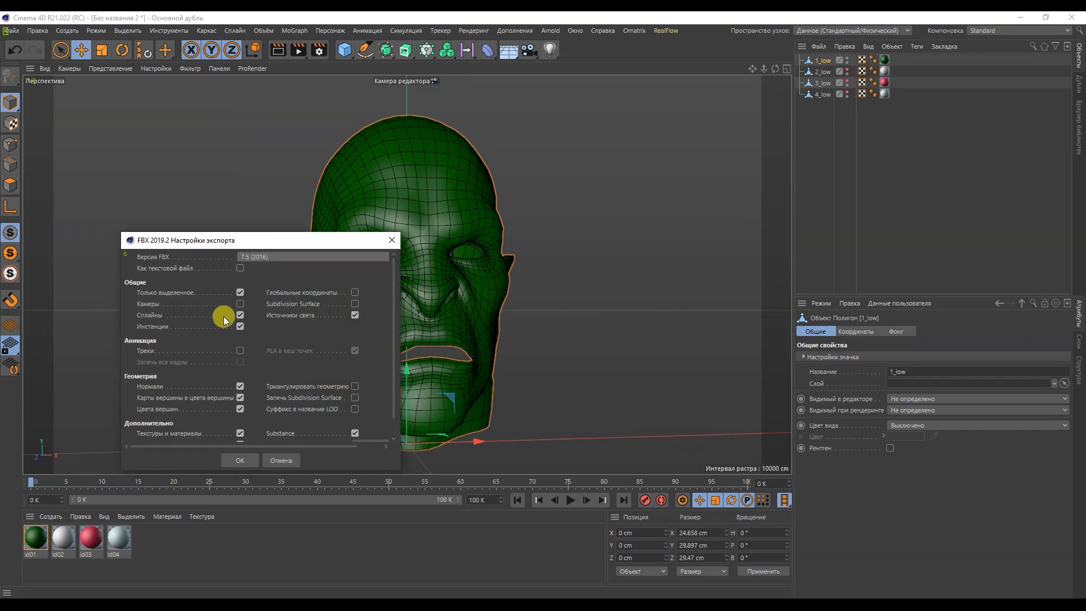
pyautogui.click(234, 466)
pyautogui.press('Return')
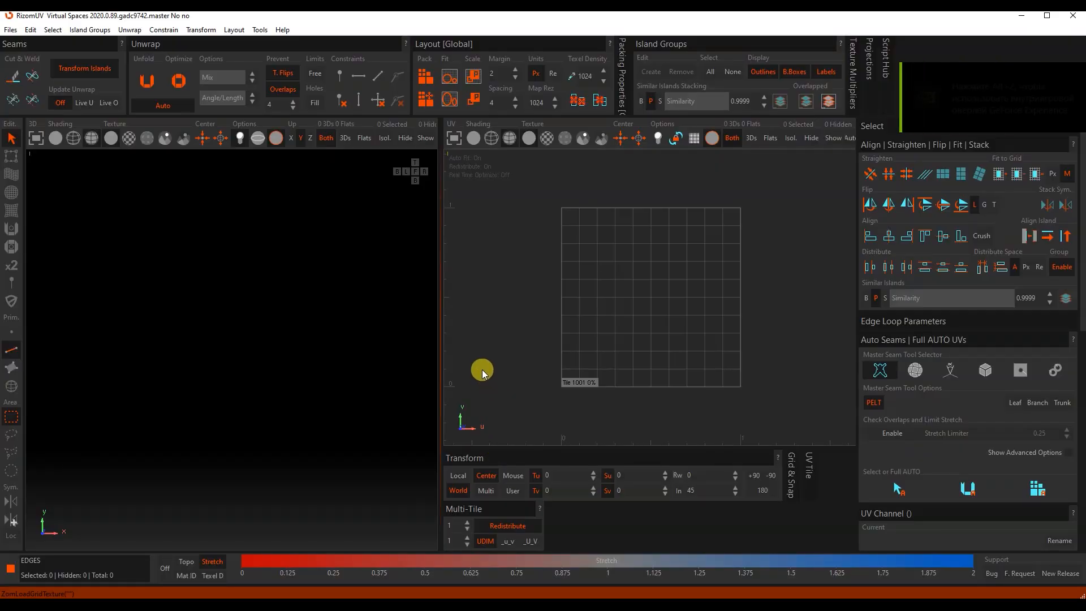
# Step: Switch to RizomUV and load orc.fbx
pyautogui.click(10, 30)
pyautogui.click(23, 43)
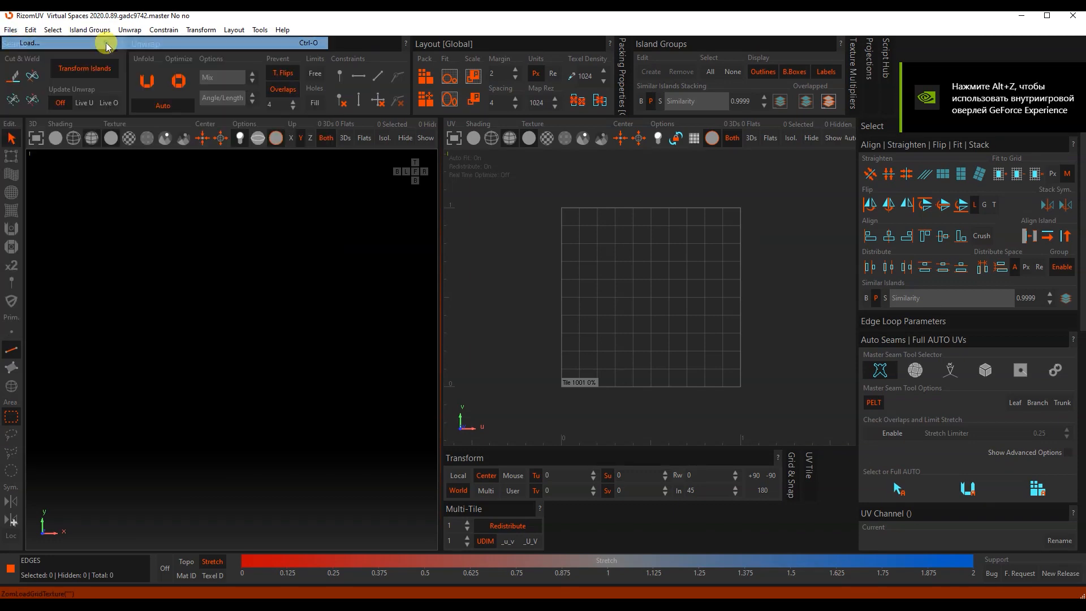
pyautogui.doubleClick(162, 119)
# Step: Select the edges down the back of the head and around the base of both ears, and cut UV seams along them
pyautogui.moveTo(223, 345); pyautogui.dragTo(266, 340, button='middle')
pyautogui.click(140, 406)
pyautogui.moveTo(196, 259); pyautogui.dragTo(256, 271, button='middle')
pyautogui.click(378, 239)
pyautogui.scroll(5, 284, 342)
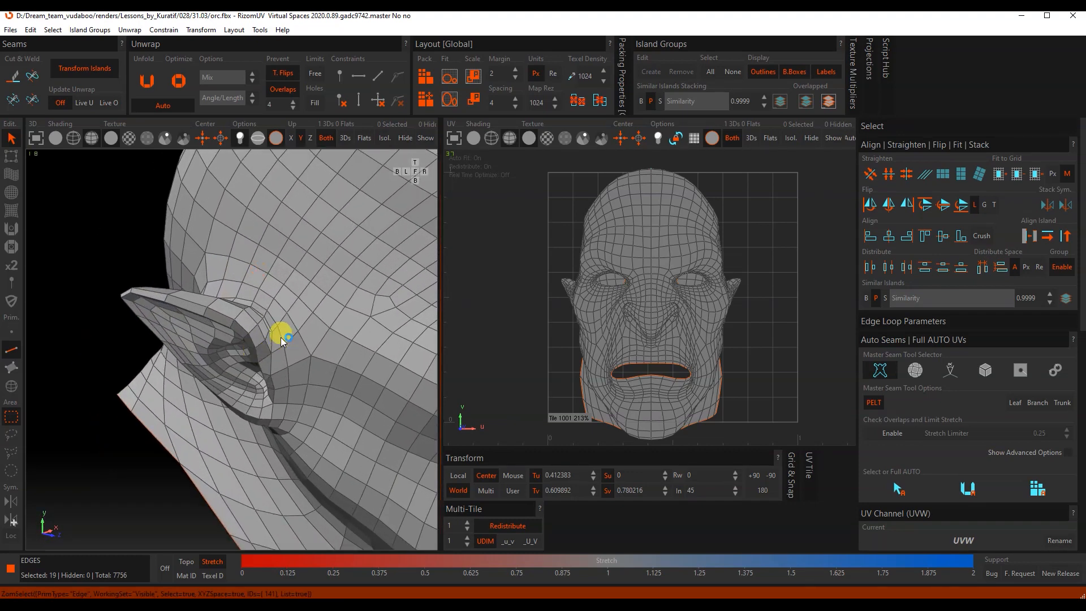
pyautogui.moveTo(252, 384); pyautogui.dragTo(309, 356, button='middle')
pyautogui.scroll(-5, 221, 334)
pyautogui.scroll(6, 310, 356)
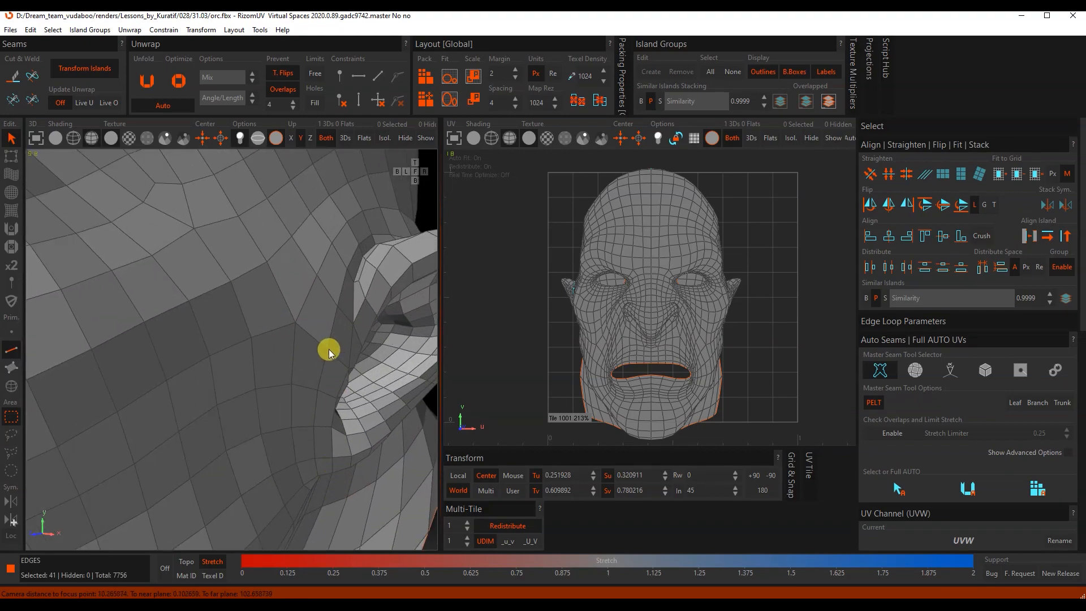
pyautogui.scroll(1, 329, 354)
pyautogui.scroll(-3, 318, 405)
pyautogui.moveTo(317, 405); pyautogui.dragTo(326, 375, button='middle')
pyautogui.scroll(-5, 327, 375)
pyautogui.moveTo(317, 275); pyautogui.dragTo(308, 339, button='middle')
pyautogui.scroll(-2, 250, 343)
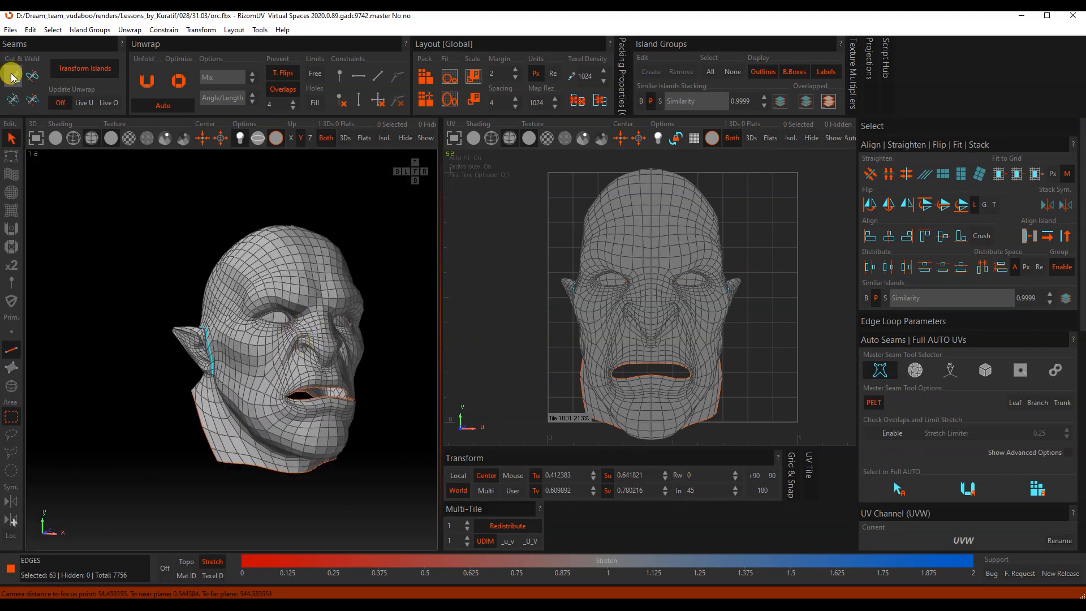
pyautogui.click(12, 75)
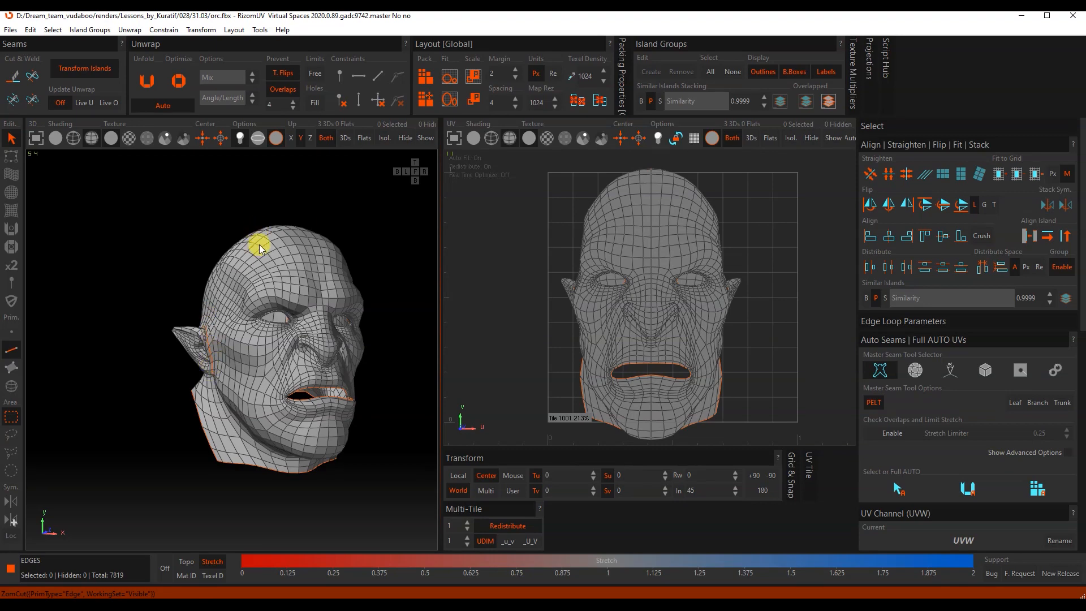
# Step: Enable the Free limits and Fill holes options and unfold the head into a flat UV island
pyautogui.moveTo(258, 237); pyautogui.dragTo(285, 224, button='middle')
pyautogui.moveTo(260, 181); pyautogui.dragTo(189, 141, button='middle')
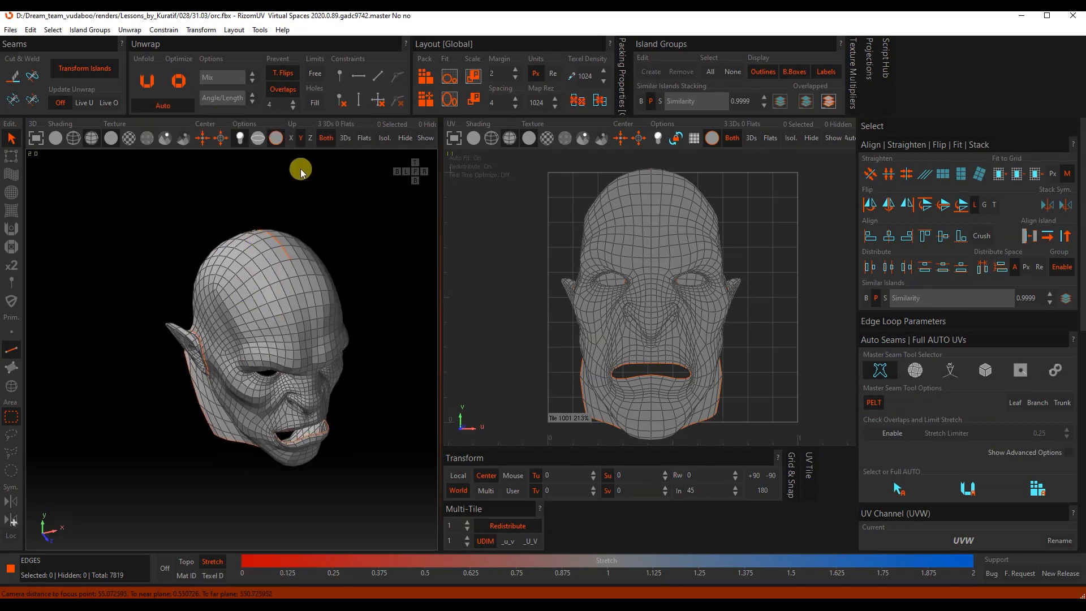
pyautogui.click(313, 74)
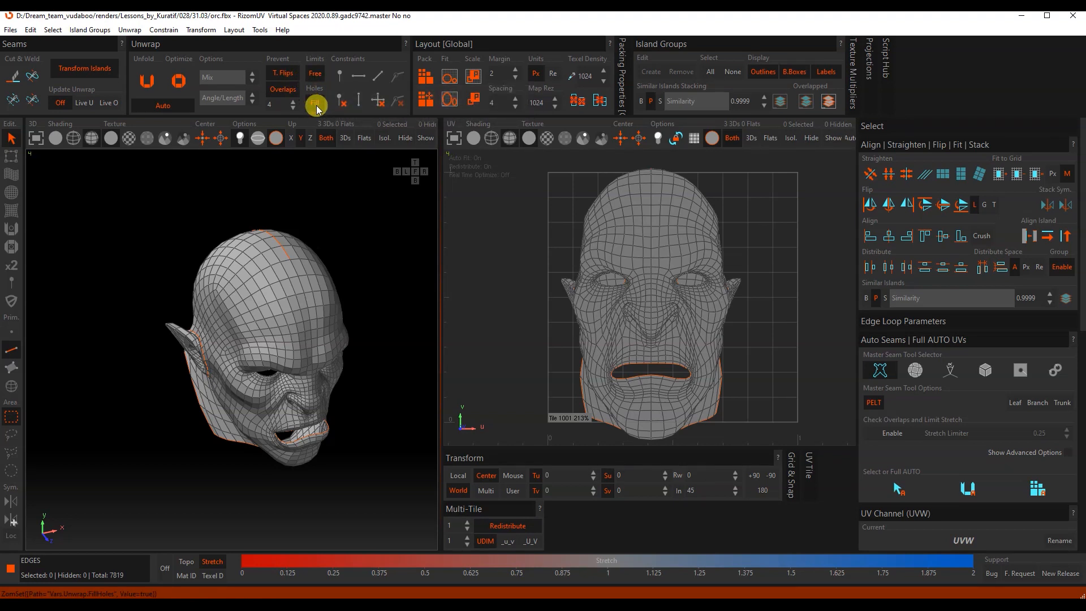
pyautogui.click(147, 91)
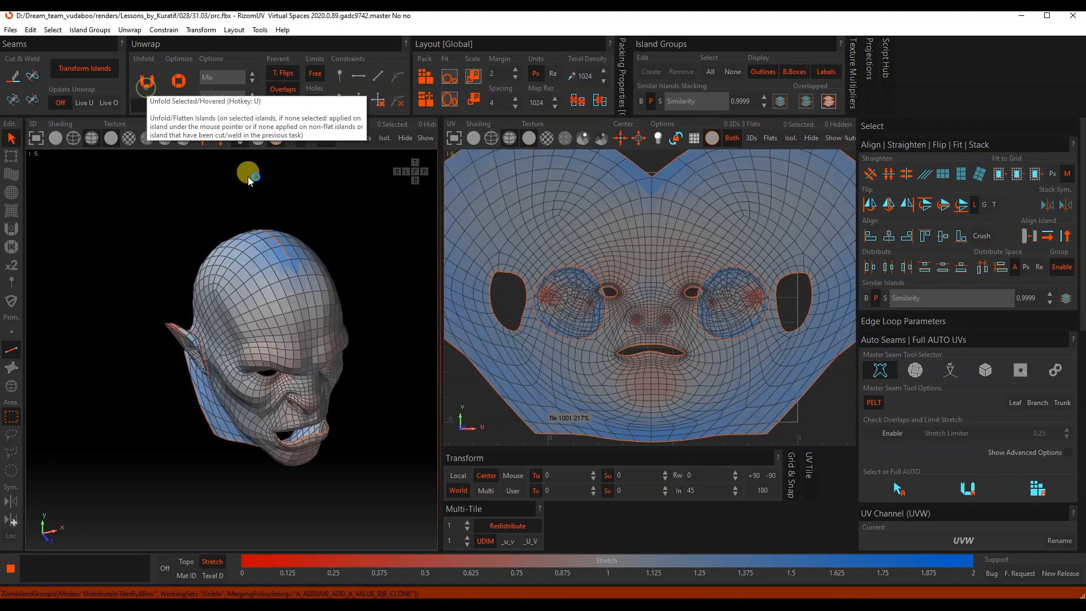
# Step: Examine the unfolded UV island around the eyes, mouth and ears, and check the stretch on the 3D head
pyautogui.scroll(10, 579, 283)
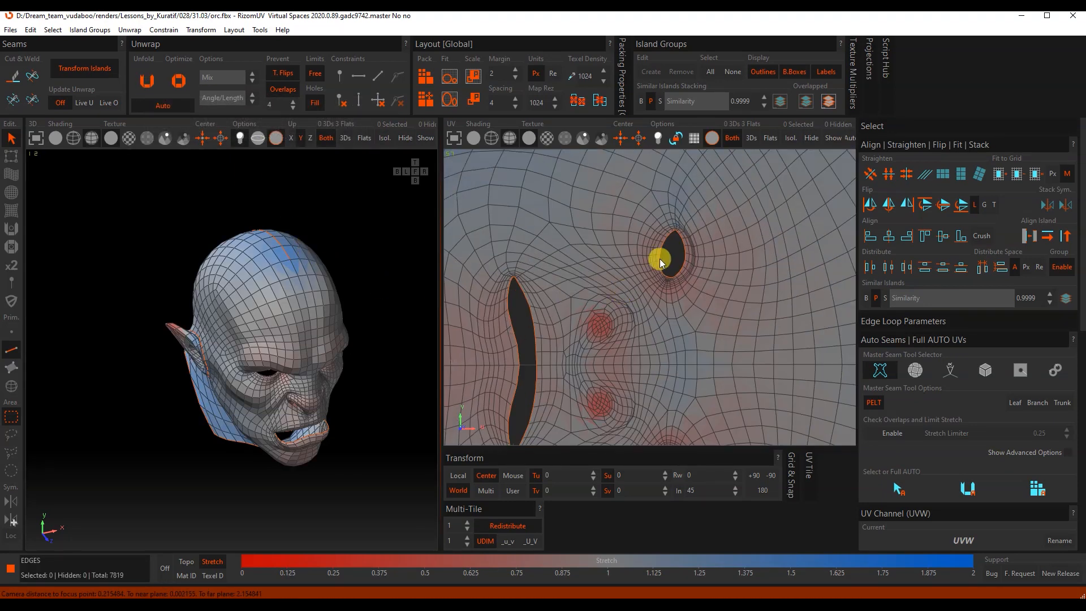
pyautogui.scroll(-8, 643, 252)
pyautogui.keyDown('alt'); pyautogui.moveTo(638, 407); pyautogui.dragTo(623, 225, button='middle'); pyautogui.keyUp('alt')
pyautogui.scroll(6, 623, 214)
pyautogui.scroll(-10, 621, 236)
pyautogui.scroll(4, 623, 226)
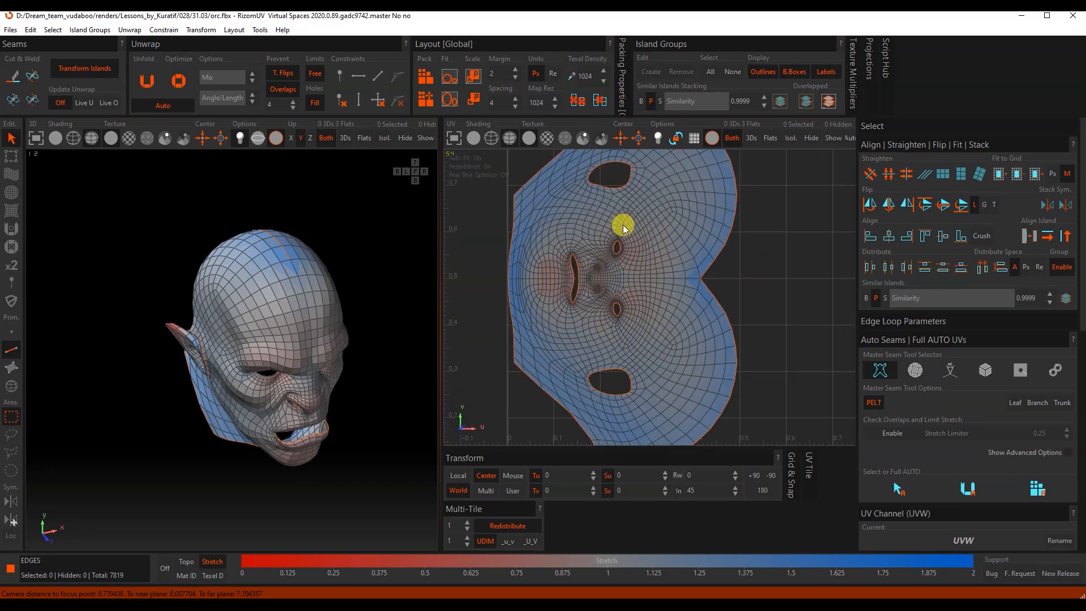
pyautogui.click(364, 320)
pyautogui.keyDown('alt'); pyautogui.moveTo(292, 364); pyautogui.dragTo(243, 317); pyautogui.keyUp('alt')
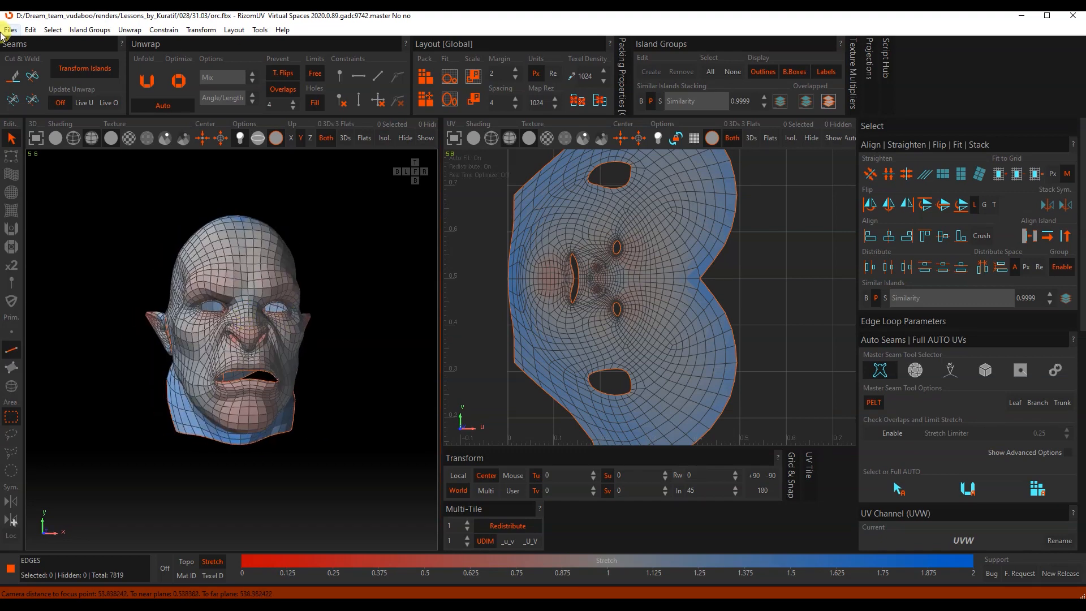
# Step: Save the unwrapped head as orc_UV.fbx in FBX binary format
pyautogui.click(11, 30)
pyautogui.click(34, 109)
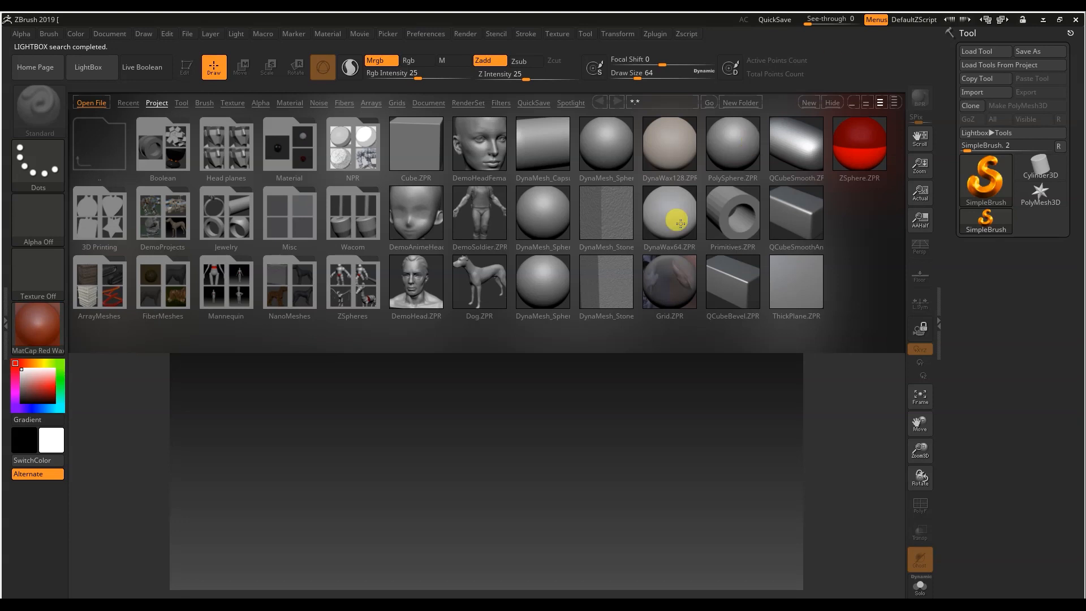
pyautogui.click(604, 416)
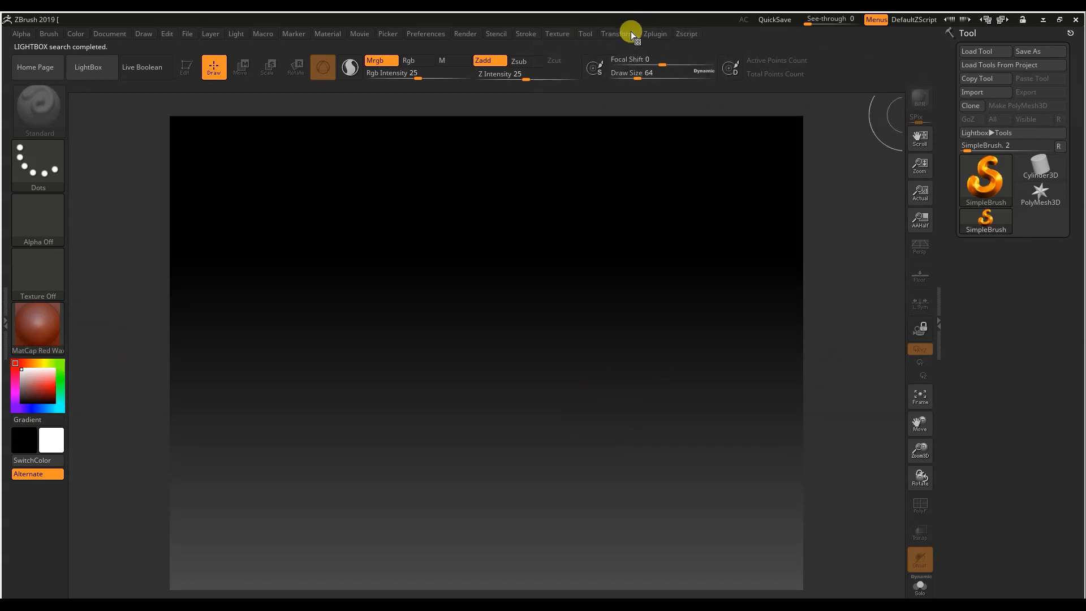
# Step: Switch to ZBrush, import the unwrapped head with the FBX ExportImport plugin and turn on Edit mode
pyautogui.click(655, 33)
pyautogui.click(682, 163)
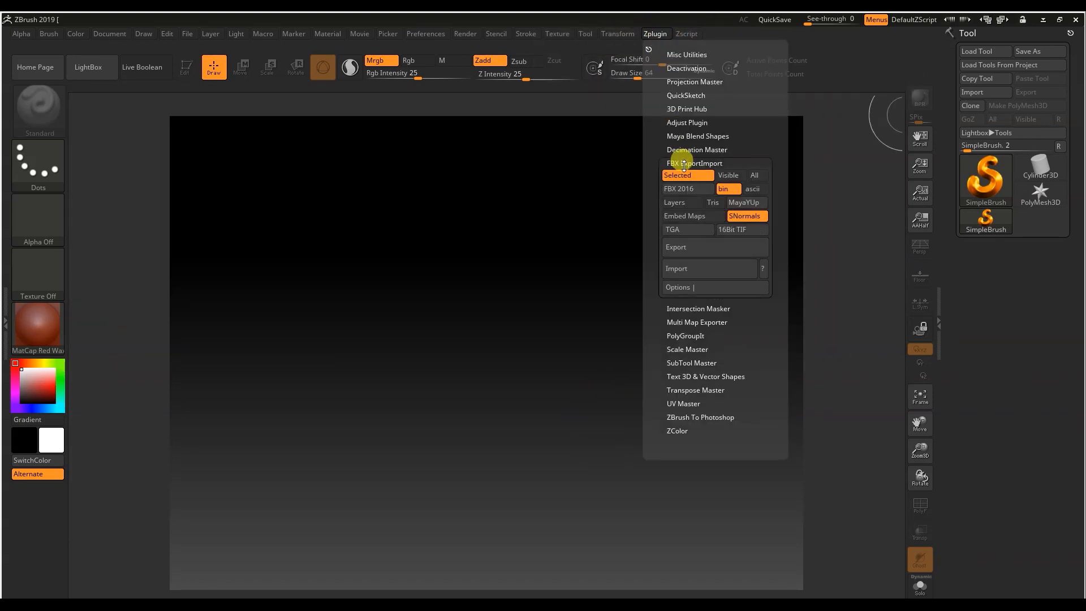
pyautogui.click(709, 268)
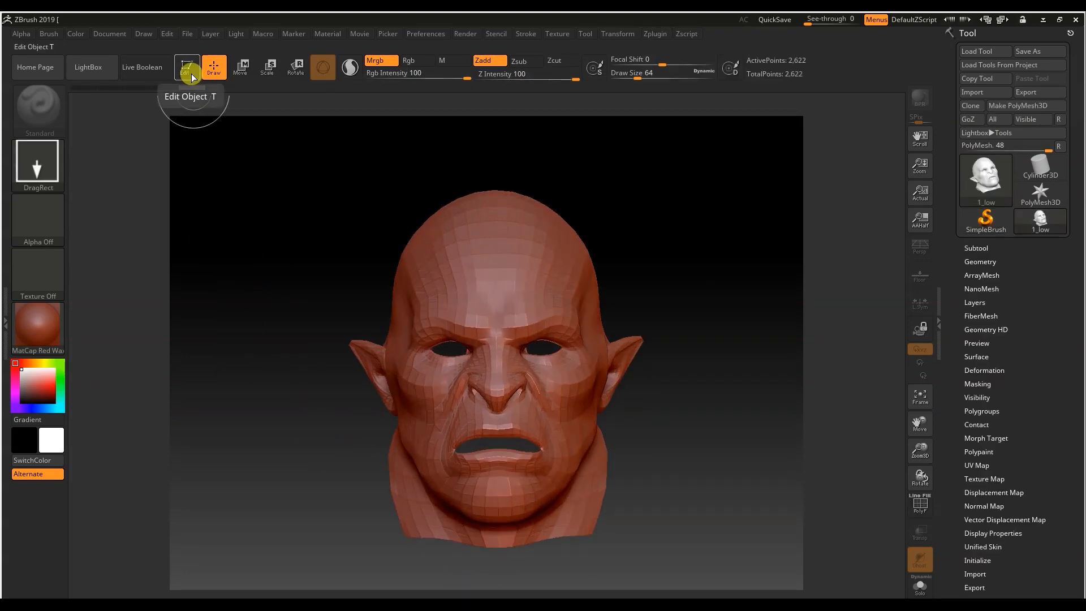
pyautogui.click(189, 70)
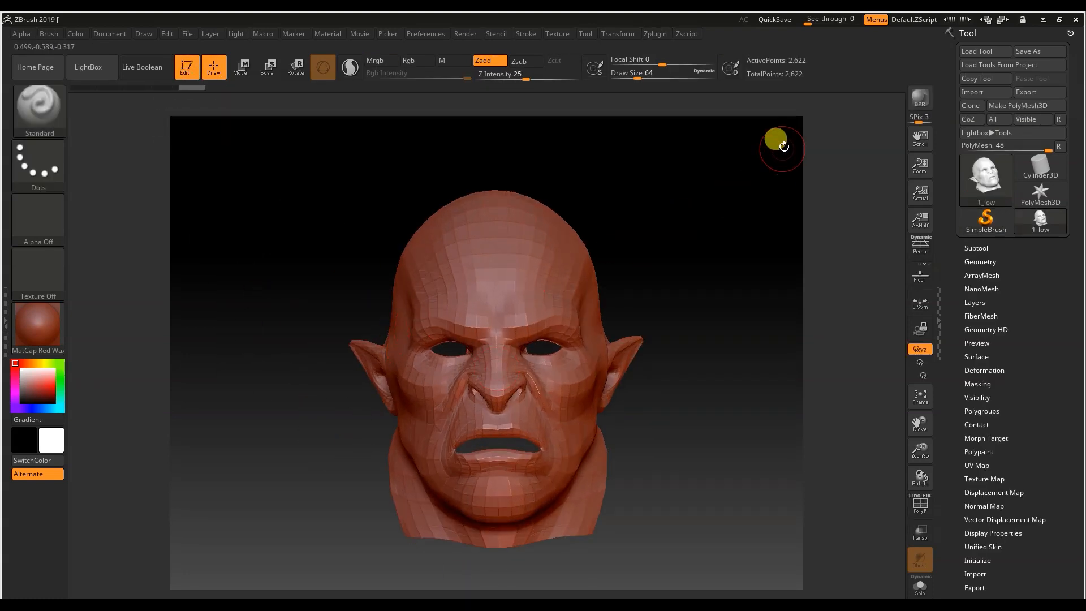
# Step: Turn on perspective display for the imported head
pyautogui.click(920, 247)
pyautogui.moveTo(673, 339); pyautogui.dragTo(530, 337)
pyautogui.moveTo(920, 451); pyautogui.dragTo(920, 427)
pyautogui.moveTo(673, 376); pyautogui.dragTo(623, 384)
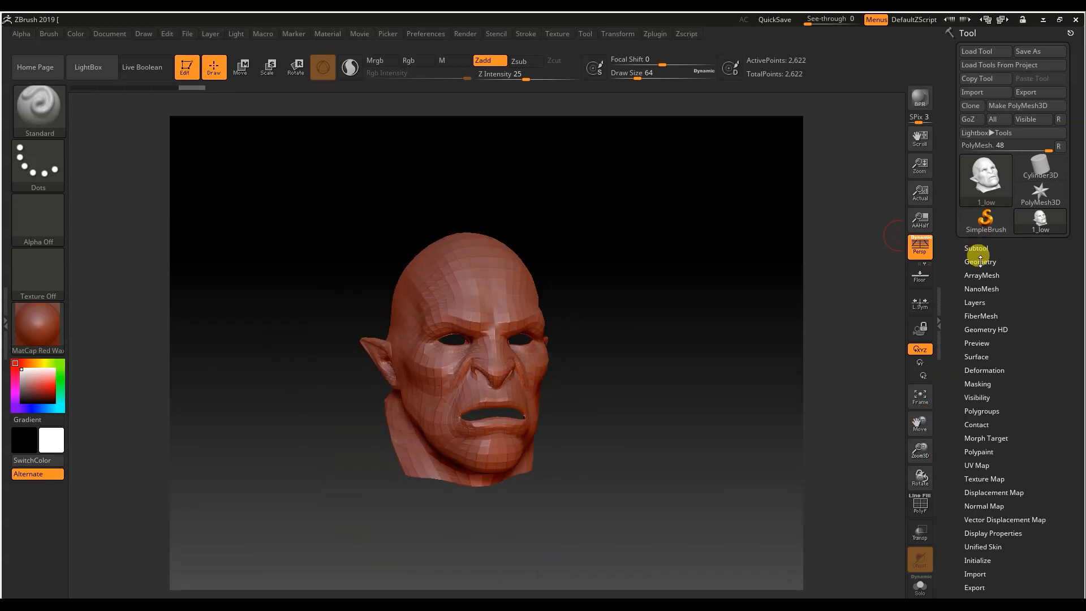
# Step: Divide the head mesh four times to reach subdivision level 5
pyautogui.click(980, 262)
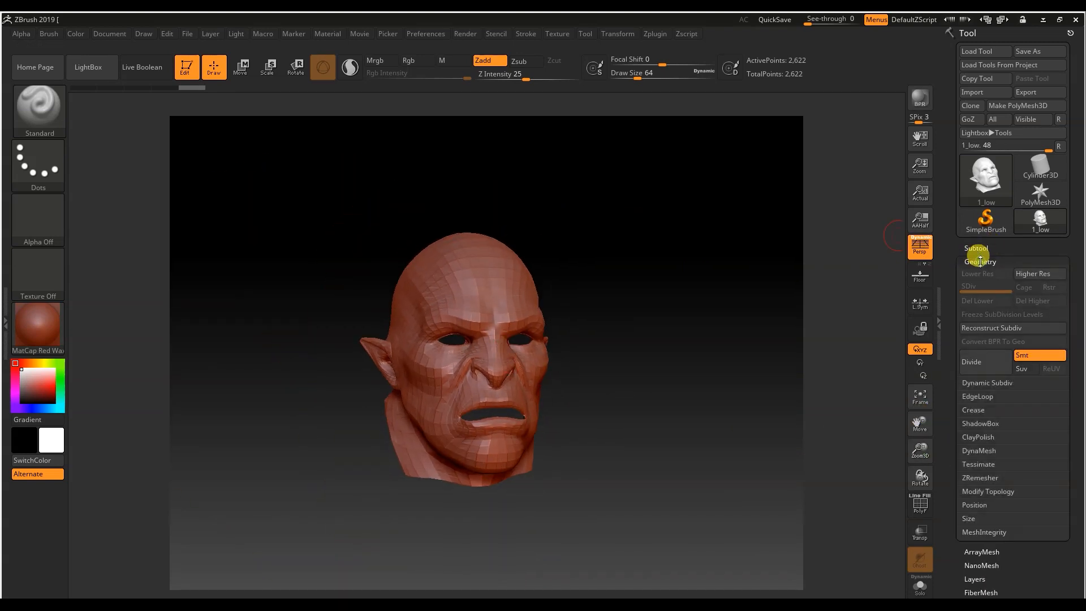
pyautogui.click(977, 362)
pyautogui.click(977, 362)
pyautogui.click(977, 362)
pyautogui.click(977, 362)
# Step: Choose the DamStandard brush, reduce its draw size and sculpt creases between the brows and at the eye
pyautogui.moveTo(921, 450); pyautogui.dragTo(882, 478)
pyautogui.moveTo(792, 447); pyautogui.dragTo(679, 418)
pyautogui.click(51, 108)
pyautogui.click(691, 201)
pyautogui.moveTo(406, 348); pyautogui.dragTo(407, 339)
pyautogui.moveTo(638, 78); pyautogui.dragTo(633, 78)
pyautogui.click(645, 61)
pyautogui.moveTo(479, 286); pyautogui.dragTo(489, 332)
pyautogui.moveTo(707, 362); pyautogui.dragTo(735, 365)
pyautogui.keyDown('shift'); pyautogui.moveTo(487, 277); pyautogui.dragTo(495, 294); pyautogui.keyUp('shift')
pyautogui.moveTo(724, 385)
pyautogui.mouseDown()
pyautogui.moveTo(548, 389)
pyautogui.moveTo(729, 385)
pyautogui.mouseUp()
# Step: Set the draw size to 35 and sculpt the cheek and the area around the mouth
pyautogui.moveTo(633, 78); pyautogui.dragTo(631, 78)
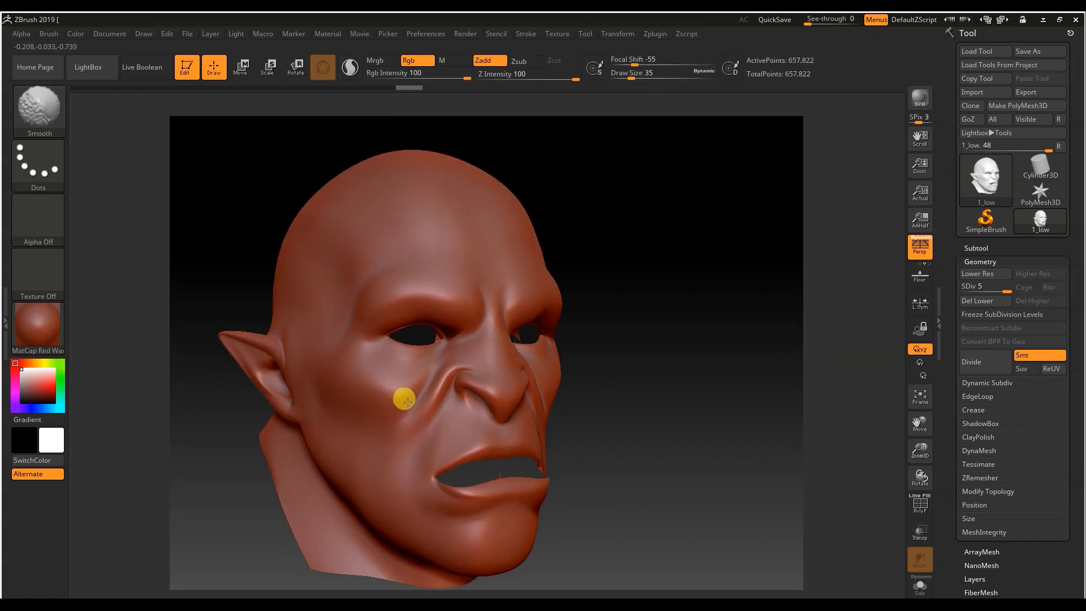
pyautogui.moveTo(663, 395)
pyautogui.mouseDown()
pyautogui.moveTo(315, 328)
pyautogui.moveTo(519, 303)
pyautogui.moveTo(384, 509)
pyautogui.mouseUp()
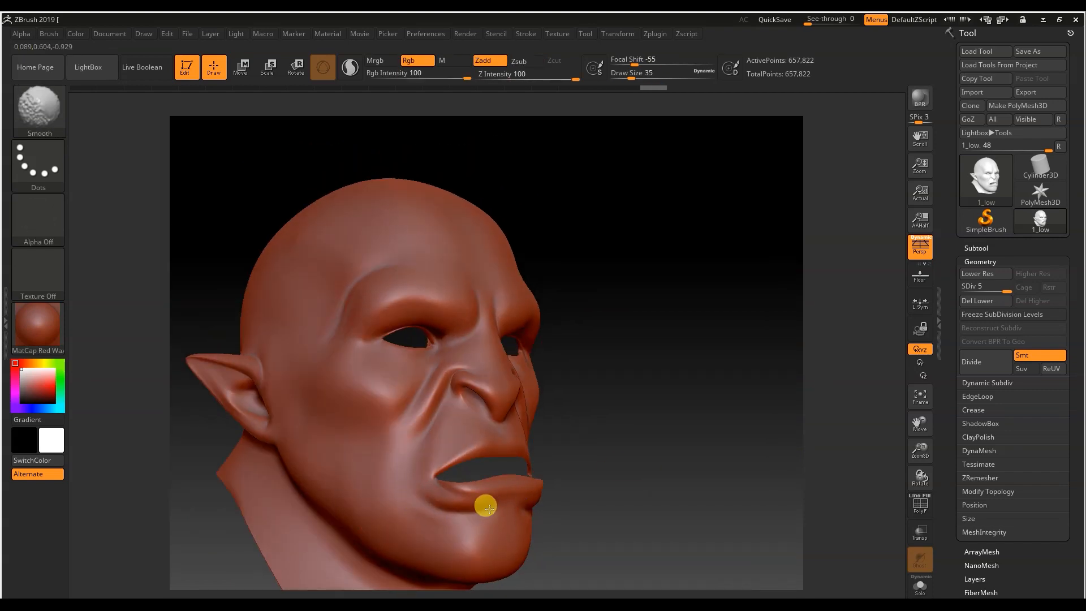
pyautogui.moveTo(678, 481); pyautogui.dragTo(520, 507)
pyautogui.keyDown('shift'); pyautogui.moveTo(367, 453); pyautogui.dragTo(509, 453); pyautogui.keyUp('shift')
pyautogui.moveTo(914, 453); pyautogui.dragTo(914, 492)
pyautogui.moveTo(707, 340); pyautogui.dragTo(791, 317)
pyautogui.moveTo(481, 449); pyautogui.dragTo(416, 442)
# Step: Set the brush to Z intensity 6 and draw size 13, and carve fine creases into the lips
pyautogui.moveTo(515, 79); pyautogui.dragTo(501, 79)
pyautogui.moveTo(707, 407)
pyautogui.mouseDown()
pyautogui.moveTo(693, 390)
pyautogui.moveTo(667, 391)
pyautogui.mouseUp()
pyautogui.moveTo(918, 451); pyautogui.dragTo(917, 486)
pyautogui.moveTo(631, 78); pyautogui.dragTo(624, 78)
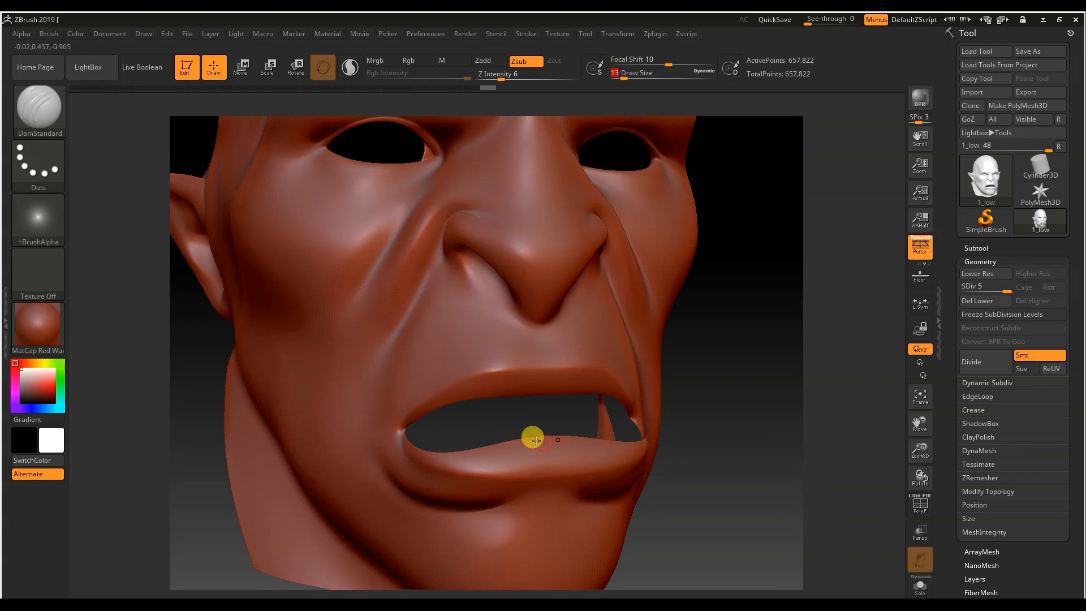
pyautogui.moveTo(724, 407); pyautogui.dragTo(678, 385)
pyautogui.keyDown('shift'); pyautogui.moveTo(512, 405); pyautogui.dragTo(529, 397); pyautogui.keyUp('shift')
pyautogui.moveTo(729, 373)
pyautogui.mouseDown()
pyautogui.moveTo(780, 373)
pyautogui.moveTo(707, 407)
pyautogui.mouseUp()
pyautogui.keyDown('shift'); pyautogui.moveTo(509, 393); pyautogui.dragTo(488, 409); pyautogui.keyUp('shift')
pyautogui.moveTo(917, 487); pyautogui.dragTo(918, 450)
pyautogui.moveTo(736, 396); pyautogui.dragTo(566, 407)
pyautogui.moveTo(679, 453); pyautogui.dragTo(752, 430)
# Step: Set the brush to draw size 44 and Z intensity 11, and carve wrinkles into the forehead, cheek and eye area
pyautogui.press('space')
pyautogui.moveTo(624, 78); pyautogui.dragTo(634, 78)
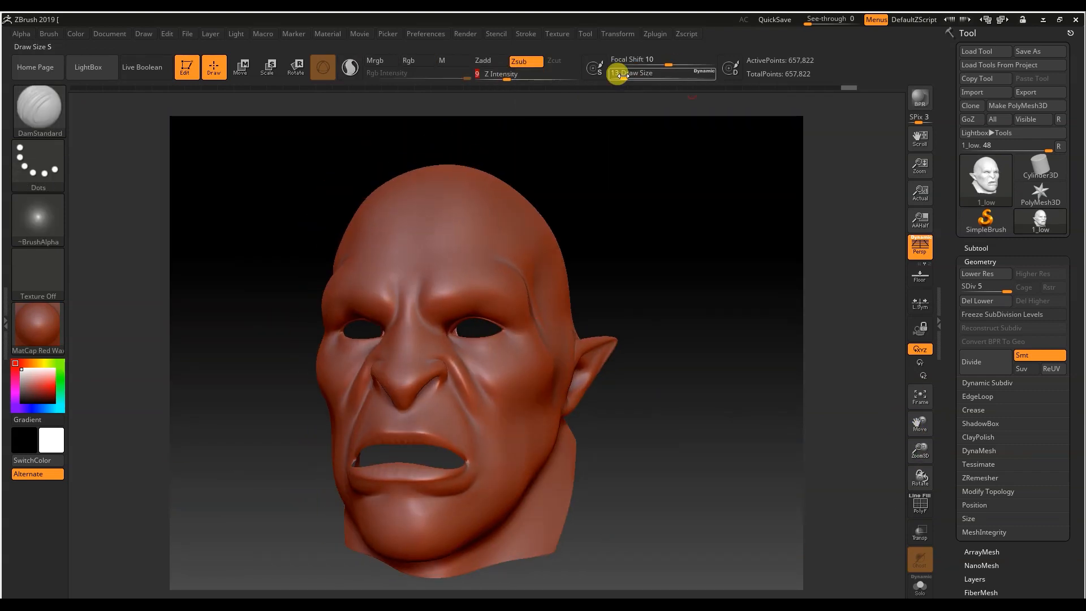
pyautogui.moveTo(501, 78); pyautogui.dragTo(512, 76)
pyautogui.moveTo(452, 289); pyautogui.dragTo(458, 253)
pyautogui.moveTo(506, 342); pyautogui.dragTo(532, 396)
pyautogui.moveTo(611, 436)
pyautogui.mouseDown()
pyautogui.moveTo(667, 419)
pyautogui.moveTo(589, 402)
pyautogui.mouseUp()
pyautogui.moveTo(511, 78); pyautogui.dragTo(517, 78)
pyautogui.moveTo(582, 316); pyautogui.dragTo(589, 395)
pyautogui.moveTo(583, 350)
pyautogui.keyDown('shift'); pyautogui.mouseDown()
pyautogui.moveTo(588, 400)
pyautogui.moveTo(655, 366)
pyautogui.moveTo(566, 367)
pyautogui.mouseUp(); pyautogui.keyUp('shift')
# Step: Undo the last brush stroke and frame the whole head from the front
pyautogui.moveTo(920, 450); pyautogui.dragTo(919, 481)
pyautogui.moveTo(693, 328); pyautogui.dragTo(755, 280)
pyautogui.hotkey('ctrl', 'z')
pyautogui.moveTo(600, 356)
pyautogui.keyDown('shift'); pyautogui.mouseDown()
pyautogui.moveTo(588, 405)
pyautogui.moveTo(815, 418)
pyautogui.mouseUp(); pyautogui.keyUp('shift')
pyautogui.moveTo(922, 459); pyautogui.dragTo(920, 421)
pyautogui.moveTo(752, 447); pyautogui.dragTo(709, 453)
pyautogui.keyDown('alt'); pyautogui.moveTo(751, 318); pyautogui.dragTo(586, 87); pyautogui.keyUp('alt')
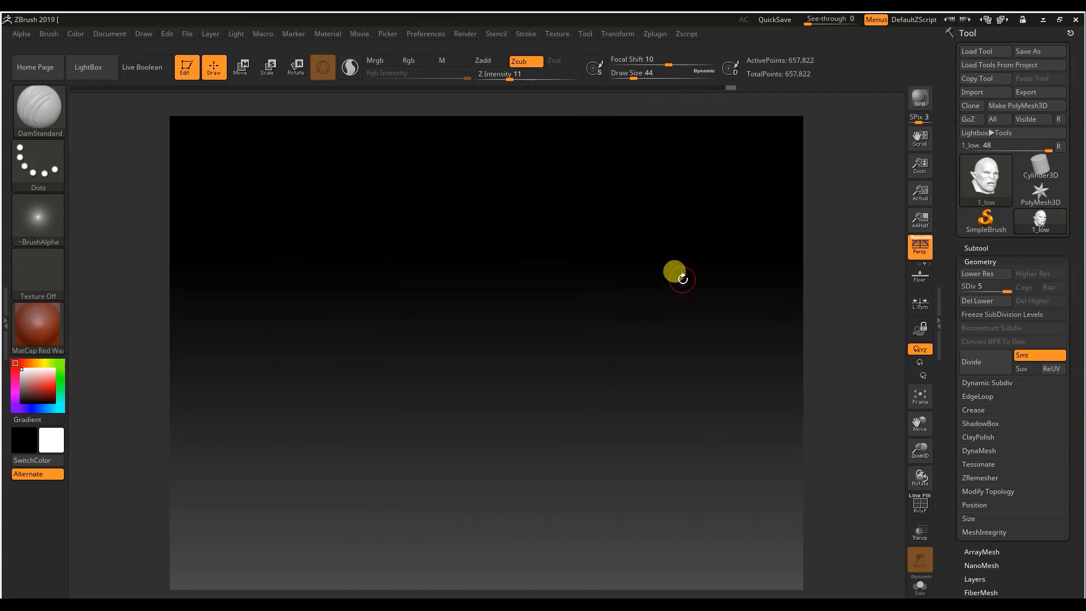
pyautogui.press('f')
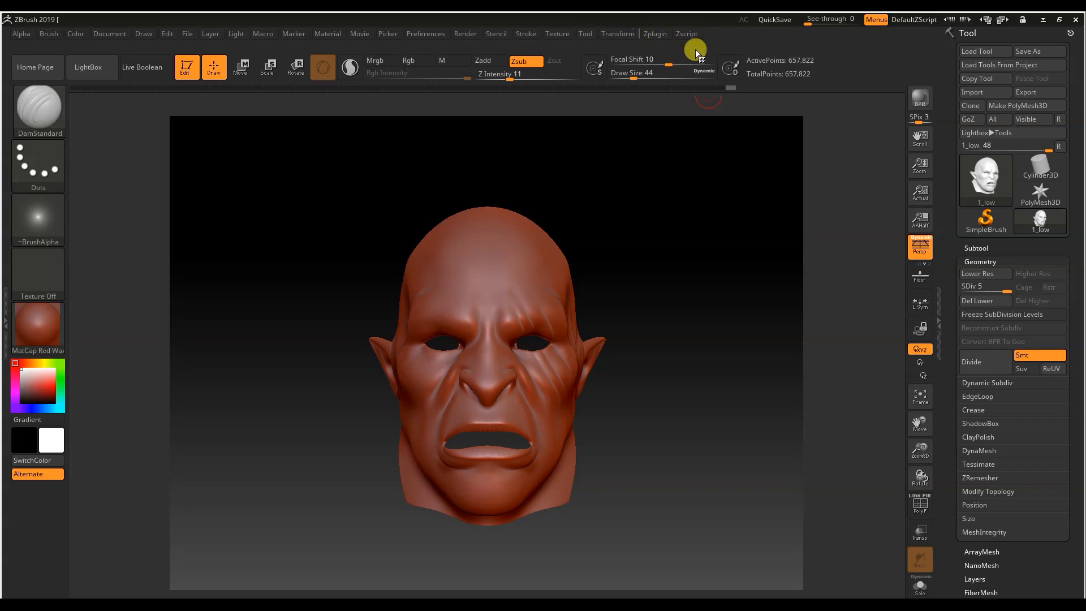
# Step: Export the level 5 head mesh in OBJ format into the high folder
pyautogui.click(1031, 94)
pyautogui.doubleClick(516, 149)
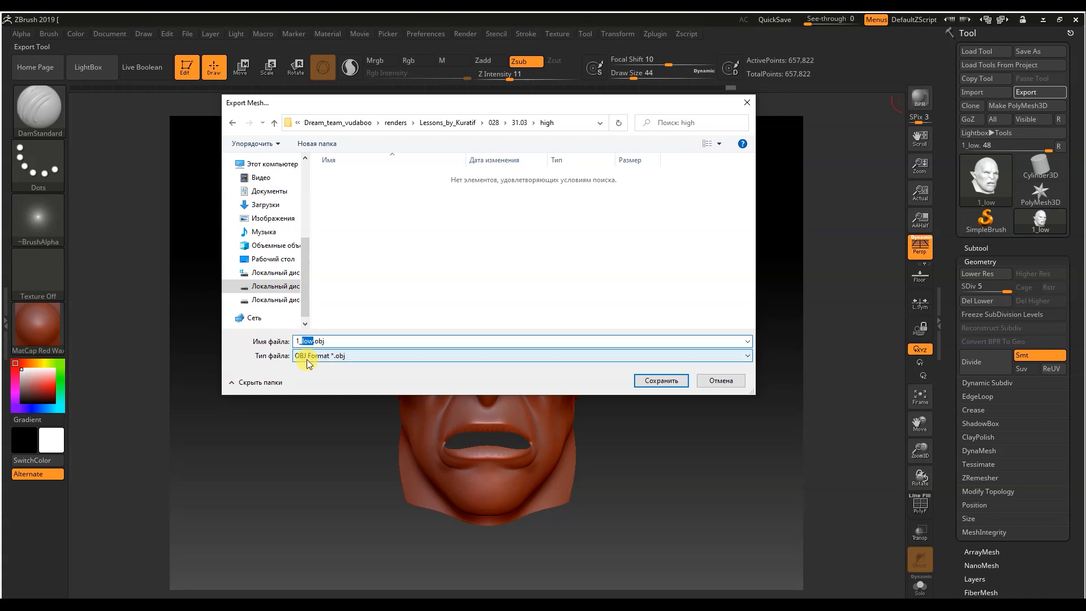
pyautogui.press('Return')
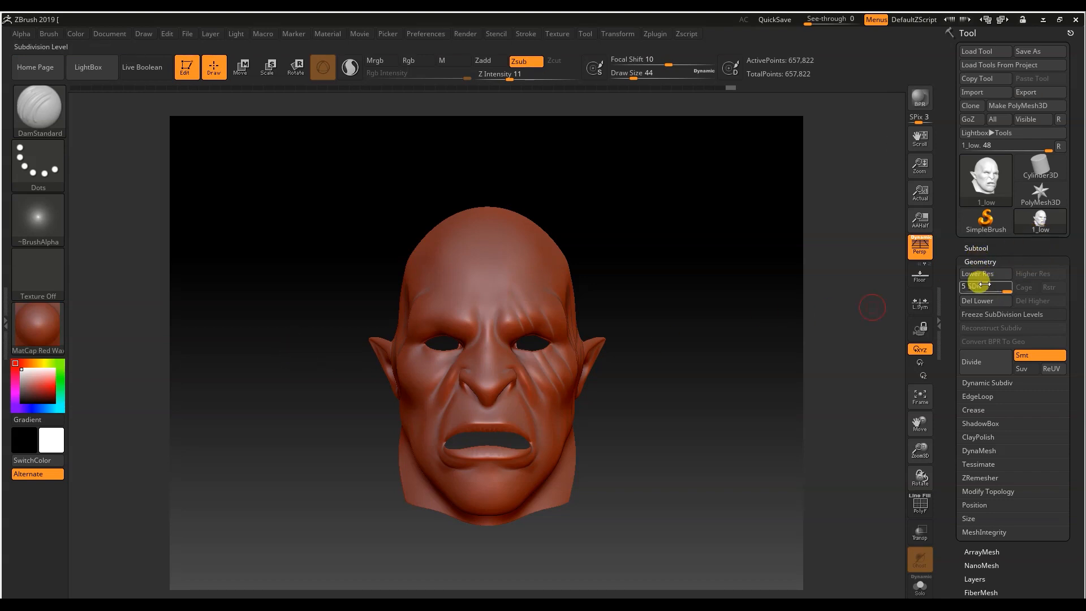
# Step: Lower the head to subdivision level 1 and export that low-poly mesh
pyautogui.moveTo(999, 291); pyautogui.dragTo(961, 289)
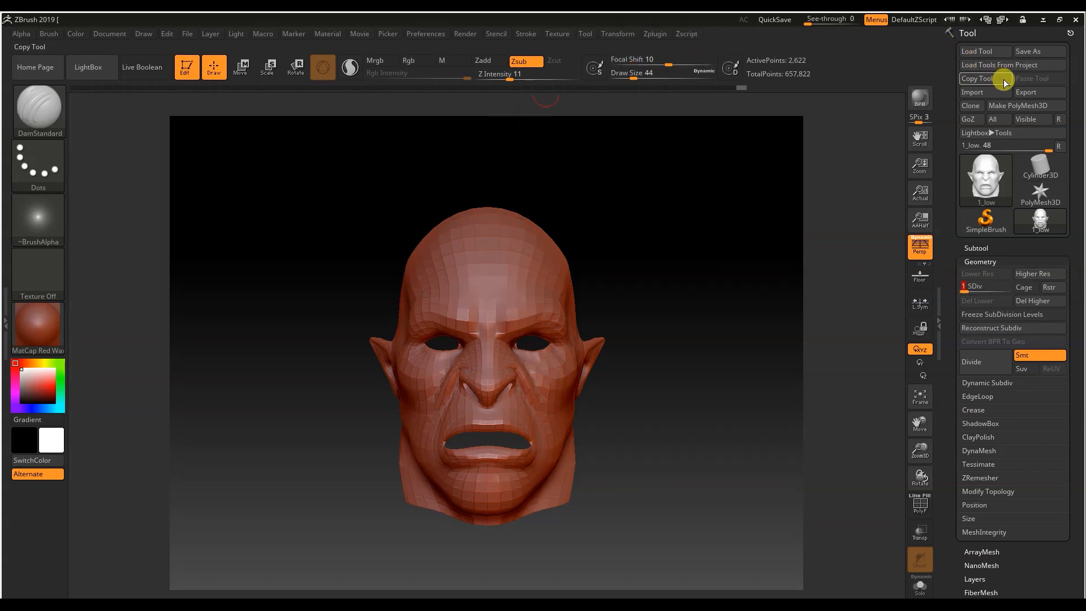
pyautogui.click(1025, 93)
pyautogui.click(676, 378)
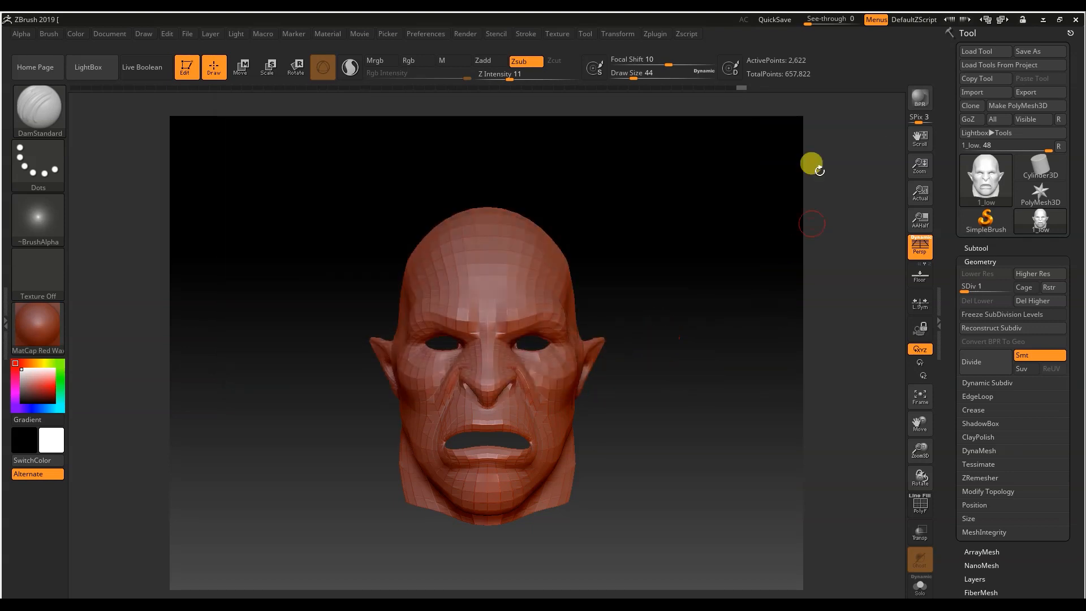
# Step: Switch back to Cinema 4D and delete the 1_low head object
pyautogui.click(1045, 21)
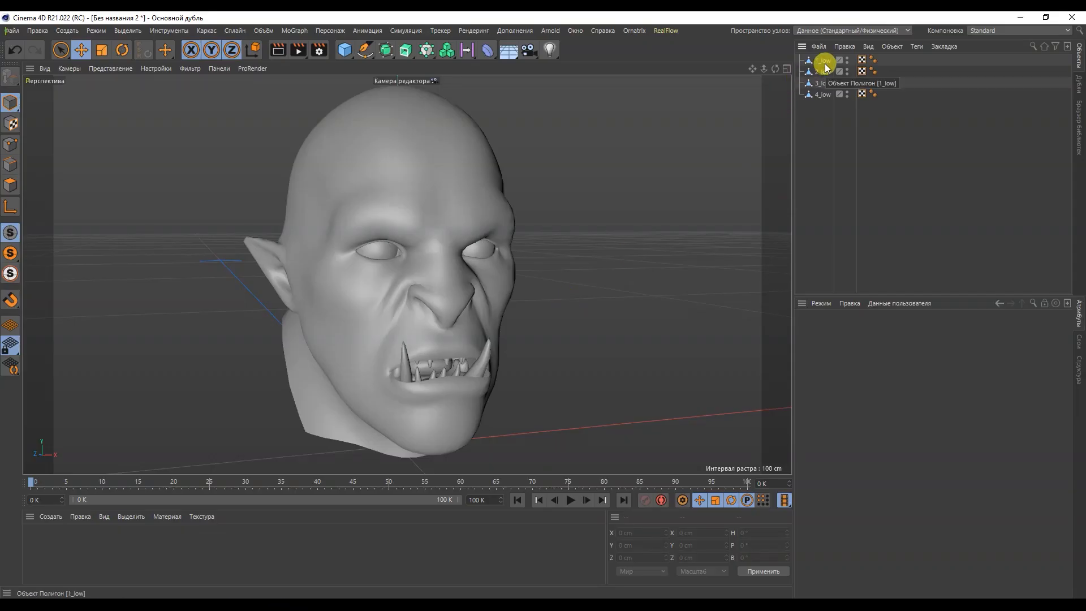
pyautogui.press('Delete')
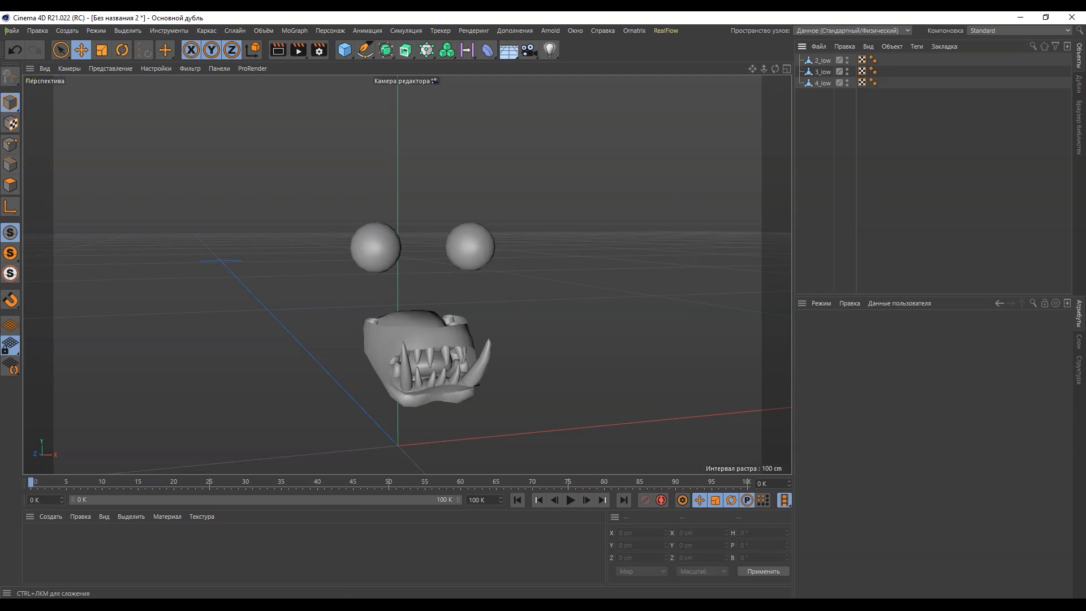
# Step: Import 1_low.OBJ into the scene with the default settings and set its Phong smoothing angle to 90°
pyautogui.click(12, 31)
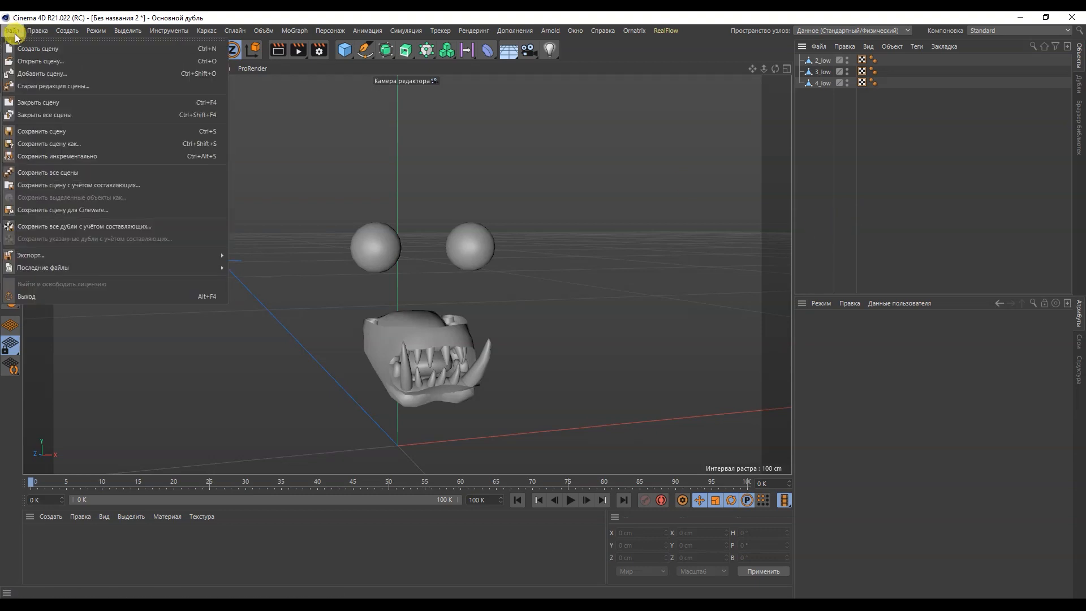
pyautogui.click(25, 74)
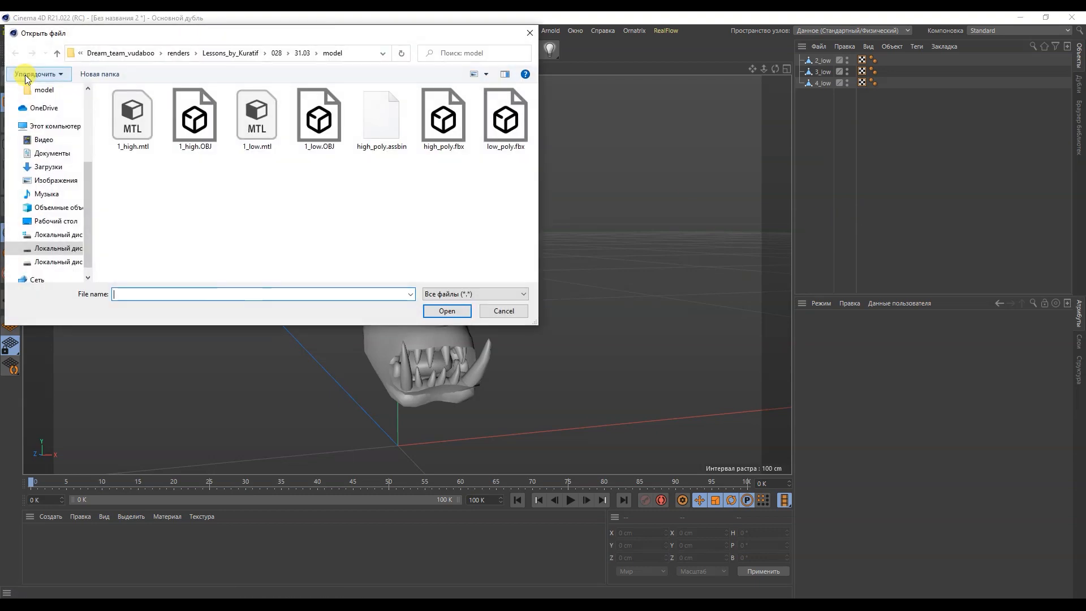
pyautogui.doubleClick(305, 122)
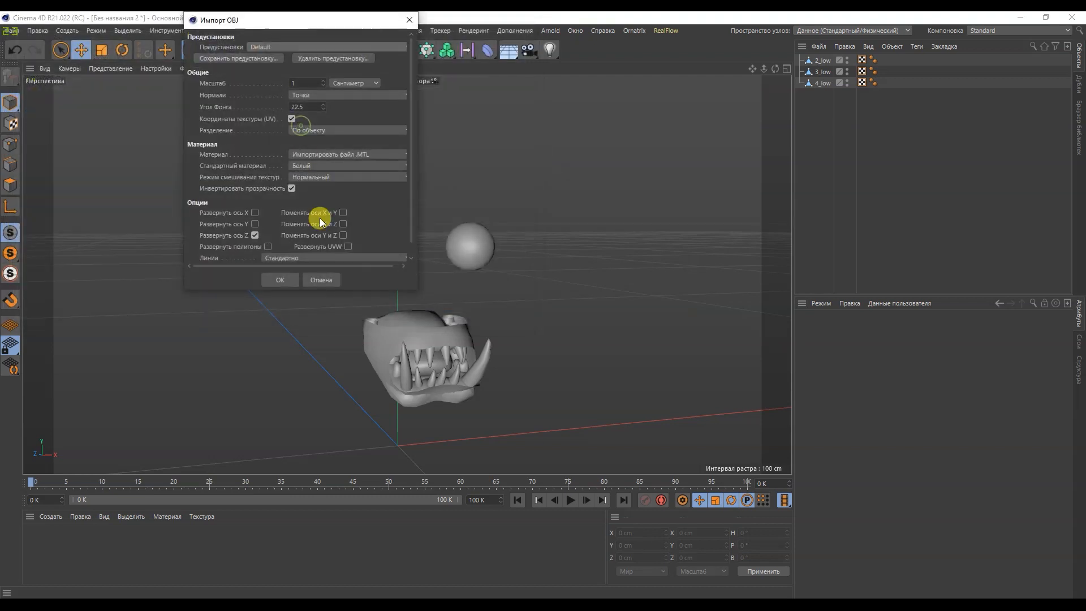
pyautogui.click(281, 280)
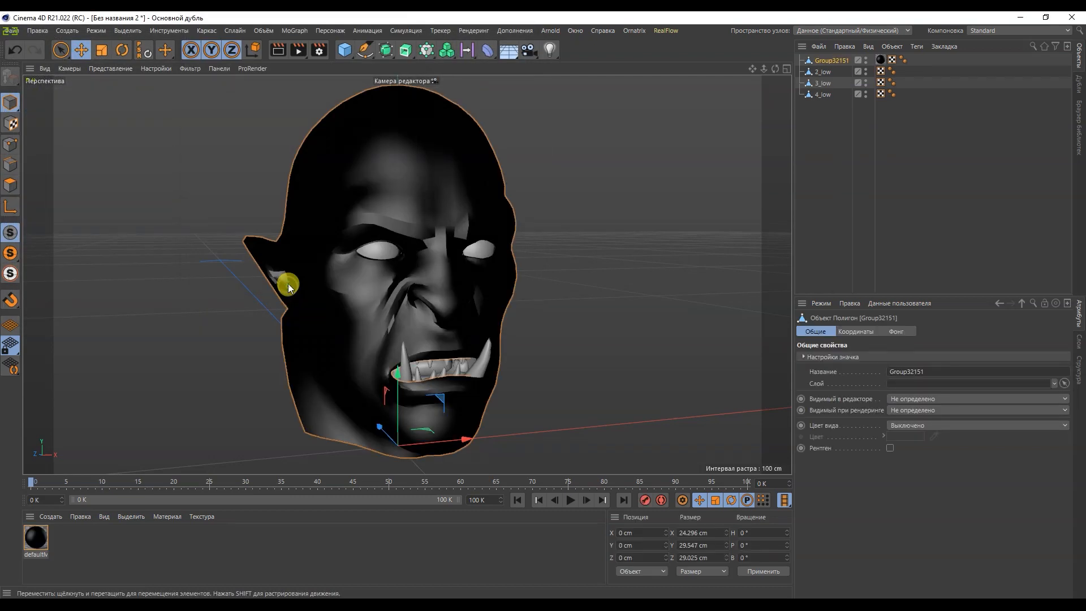
pyautogui.click(902, 60)
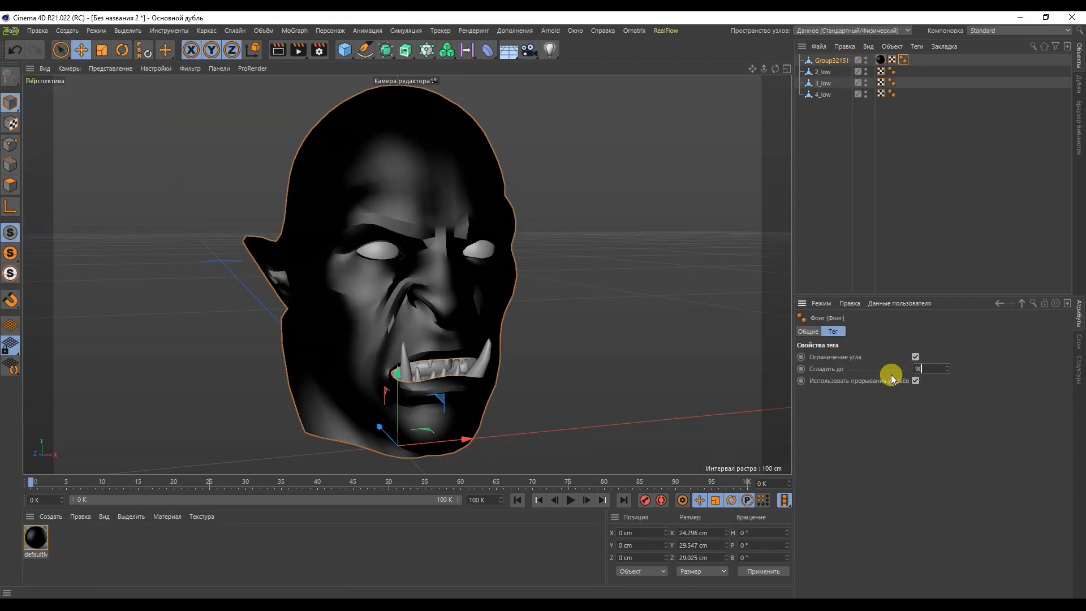
# Step: Remove the material tag from the imported head and rename the object as 1_low
pyautogui.click(881, 60)
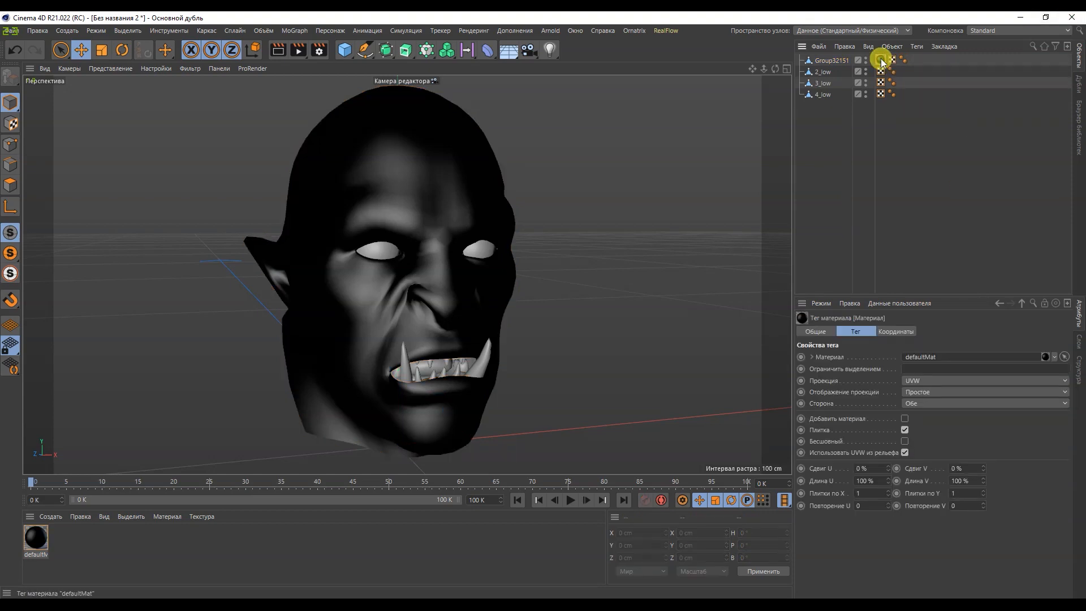
pyautogui.press('Delete')
pyautogui.doubleClick(834, 60)
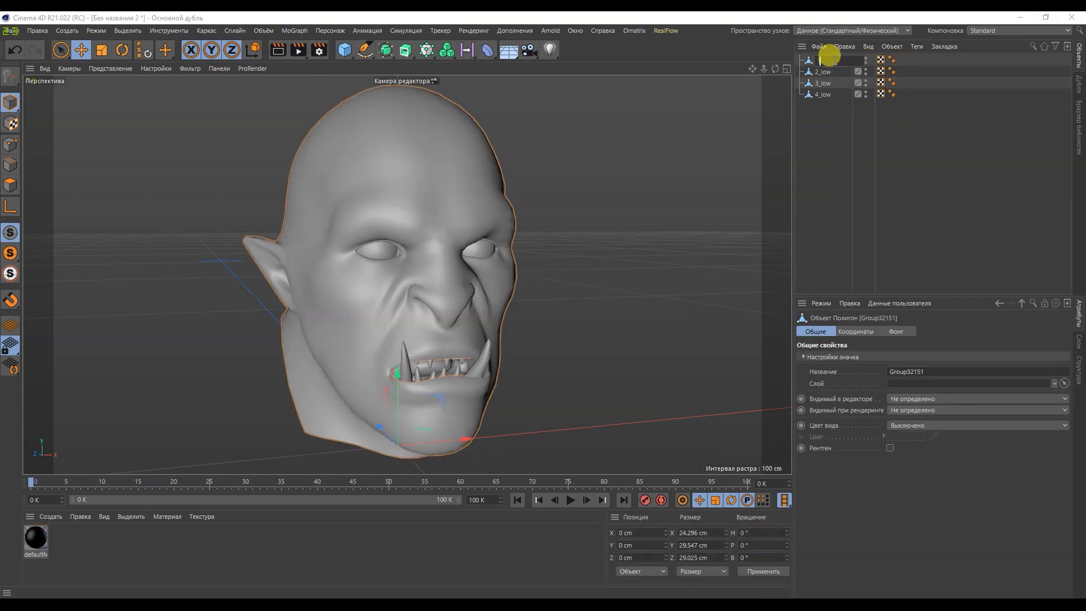
pyautogui.press('Return')
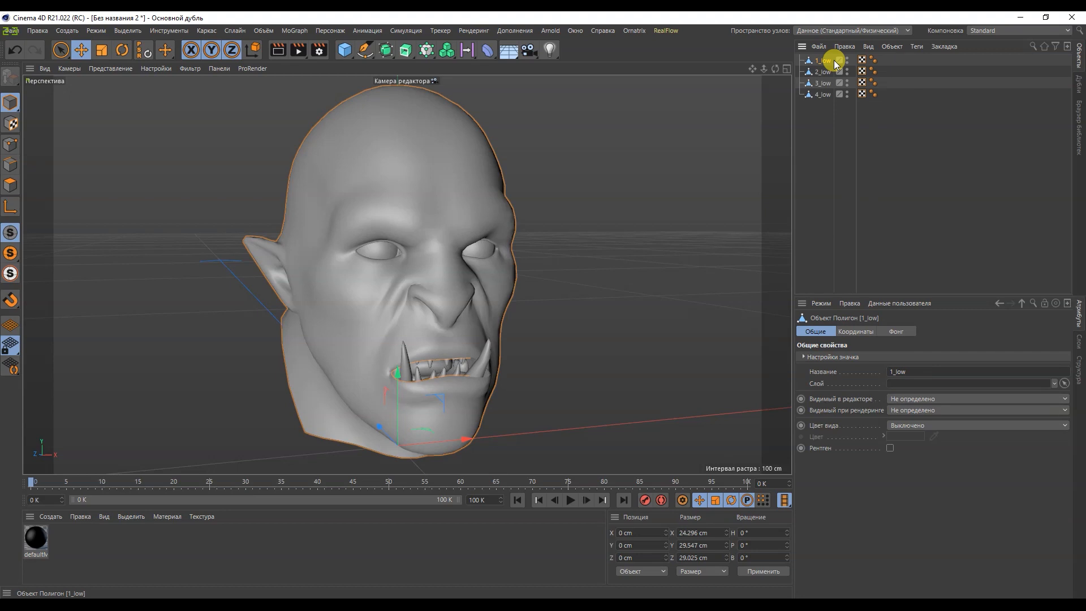
# Step: Delete the defaultMat material, create a new material and name it face
pyautogui.click(29, 541)
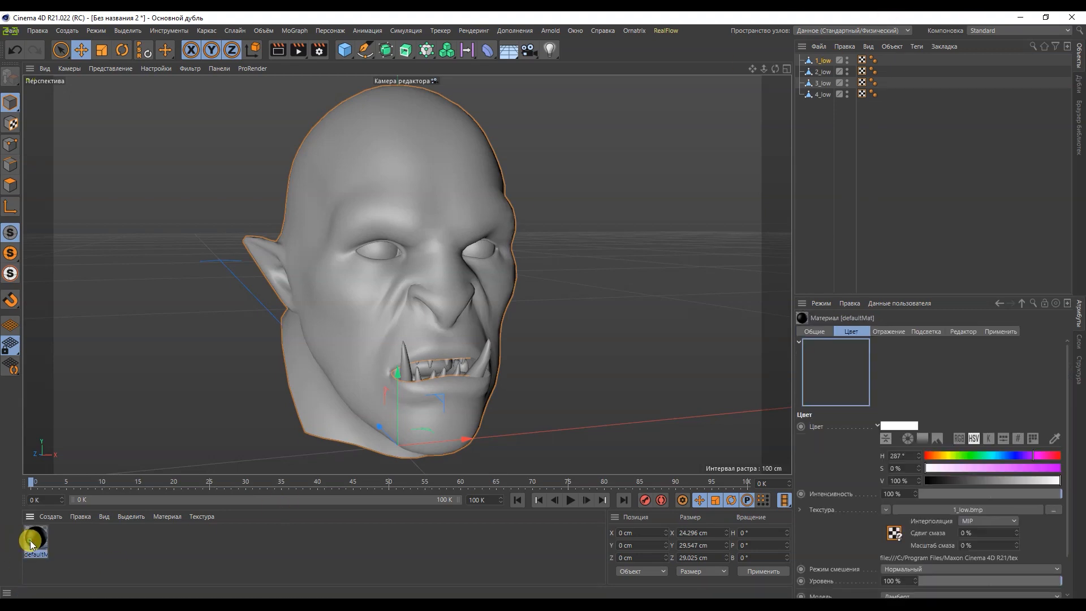
pyautogui.press('Delete')
pyautogui.doubleClick(59, 556)
pyautogui.click(37, 543)
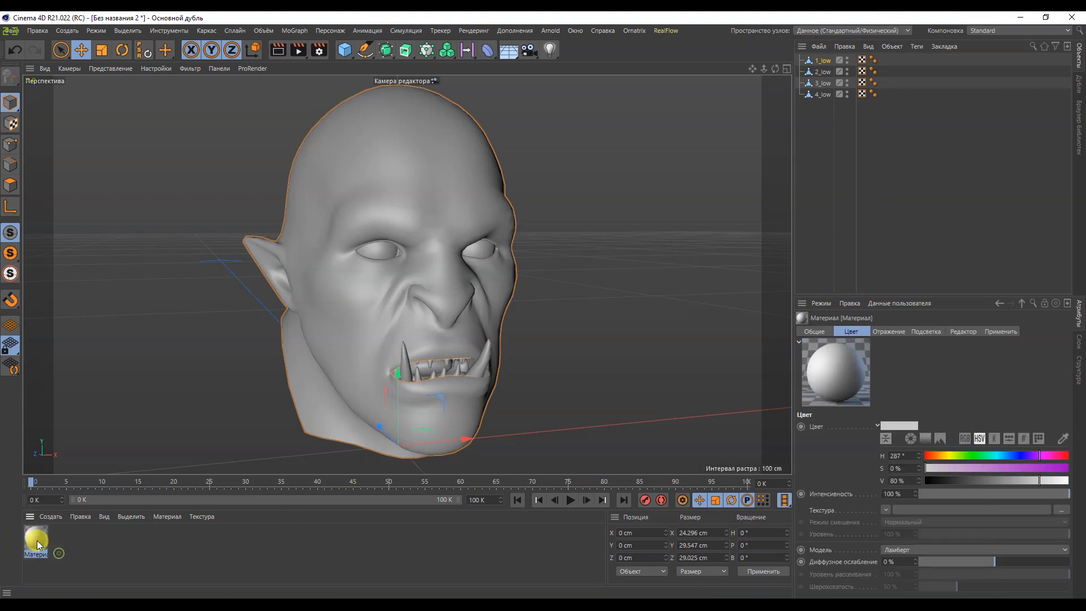
pyautogui.press('Return')
# Step: Add three more materials alongside face and name them mouth, eyes and teeth
pyautogui.keyDown('ctrl'); pyautogui.moveTo(39, 546); pyautogui.dragTo(71, 547); pyautogui.keyUp('ctrl')
pyautogui.doubleClick(65, 556)
pyautogui.press('Return')
pyautogui.doubleClick(98, 553)
pyautogui.keyDown('ctrl'); pyautogui.moveTo(65, 539); pyautogui.dragTo(119, 541); pyautogui.keyUp('ctrl')
pyautogui.write('eyes')
pyautogui.press('Return')
pyautogui.doubleClick(116, 554)
pyautogui.write('teeth')
pyautogui.press('Return')
# Step: Change the colour of the face material to bright green
pyautogui.doubleClick(39, 542)
pyautogui.click(434, 160)
pyautogui.click(547, 173)
pyautogui.click(544, 183)
pyautogui.click(537, 87)
# Step: Change the mouth material's colour to red with 0° hue, 100% saturation and 80% value
pyautogui.doubleClick(64, 539)
pyautogui.click(545, 160)
pyautogui.click(512, 185)
pyautogui.click(537, 88)
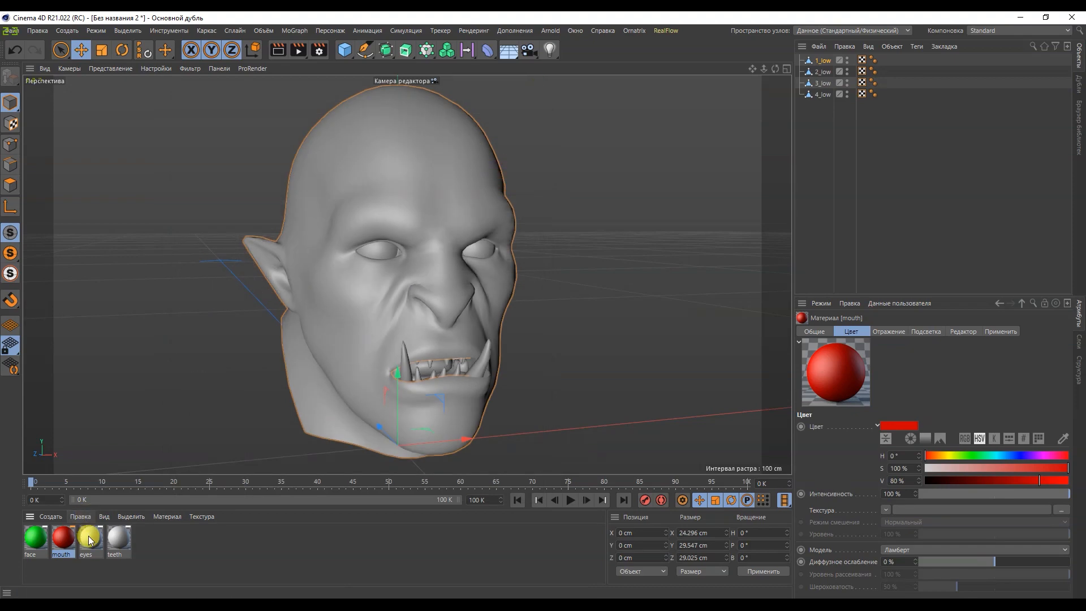
# Step: Darken the teeth material to a neutral grey with a colour value of 56%
pyautogui.doubleClick(89, 541)
pyautogui.click(537, 88)
pyautogui.doubleClick(120, 541)
pyautogui.click(468, 186)
pyautogui.click(536, 87)
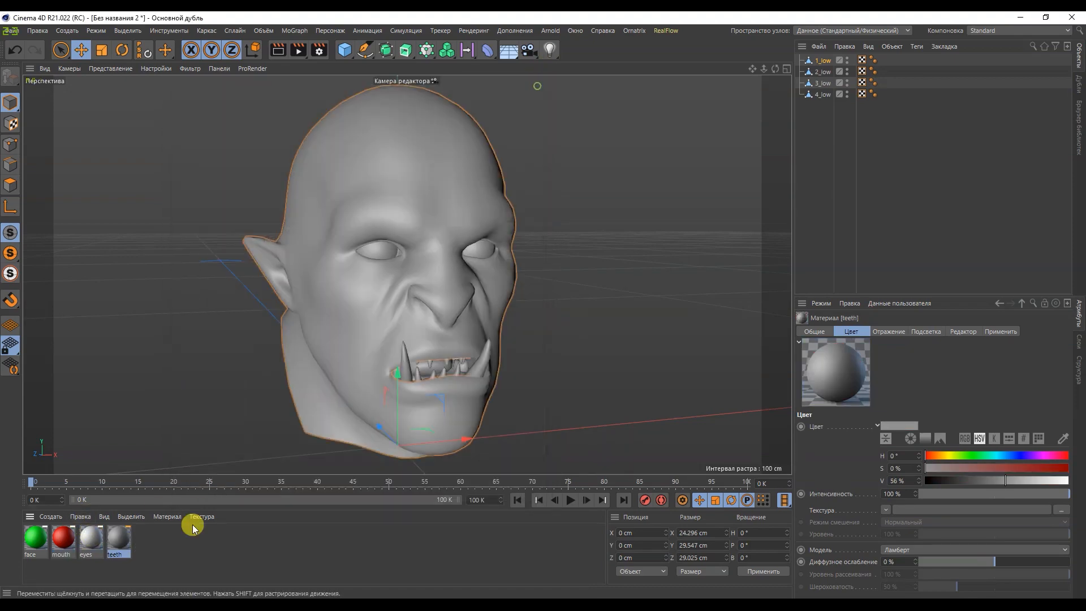
# Step: Assign the face material to 1_low, teeth to 2_low, mouth to 3_low and eyes to 4_low
pyautogui.moveTo(25, 542); pyautogui.dragTo(826, 62)
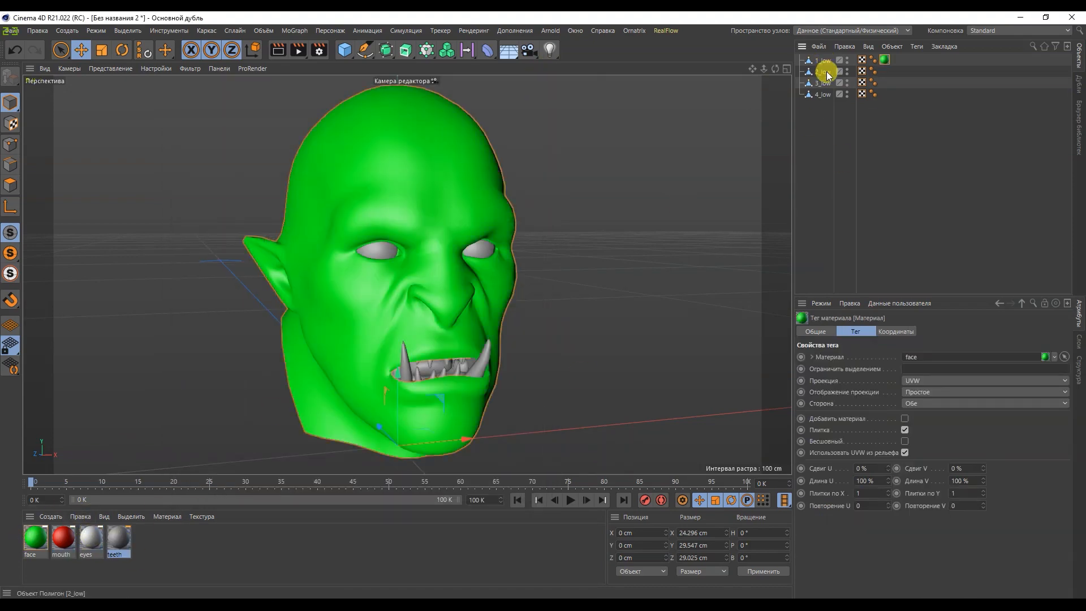
pyautogui.click(826, 71)
pyautogui.moveTo(63, 539); pyautogui.dragTo(419, 366)
pyautogui.moveTo(391, 249); pyautogui.dragTo(390, 249)
pyautogui.moveTo(119, 538); pyautogui.dragTo(403, 371)
pyautogui.click(604, 354)
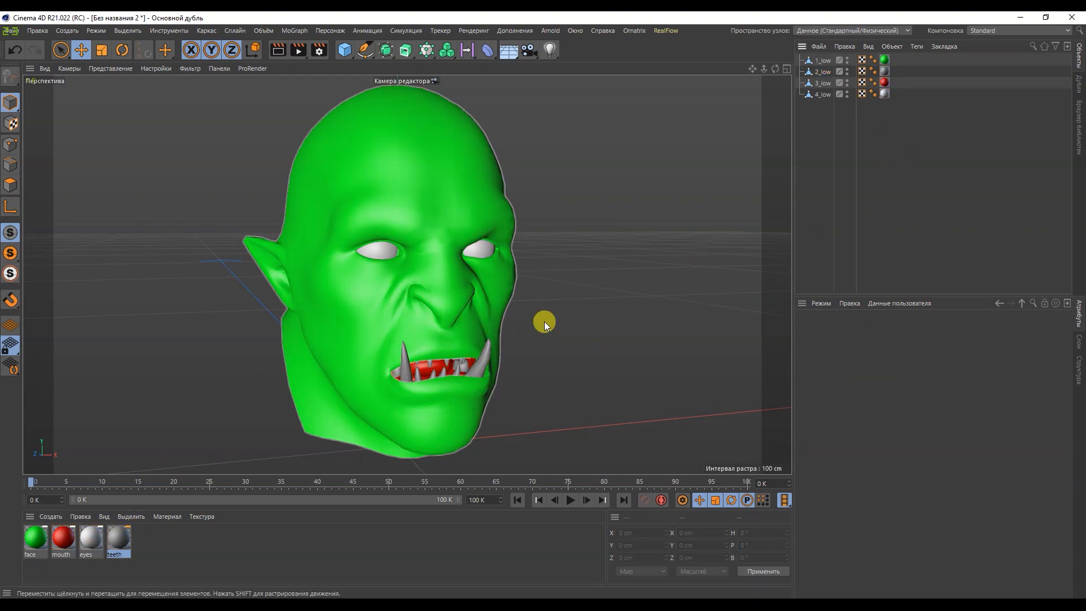
# Step: Import 1_high.OBJ into the same scene and place it below 4_low in the object hierarchy
pyautogui.click(822, 48)
pyautogui.click(822, 59)
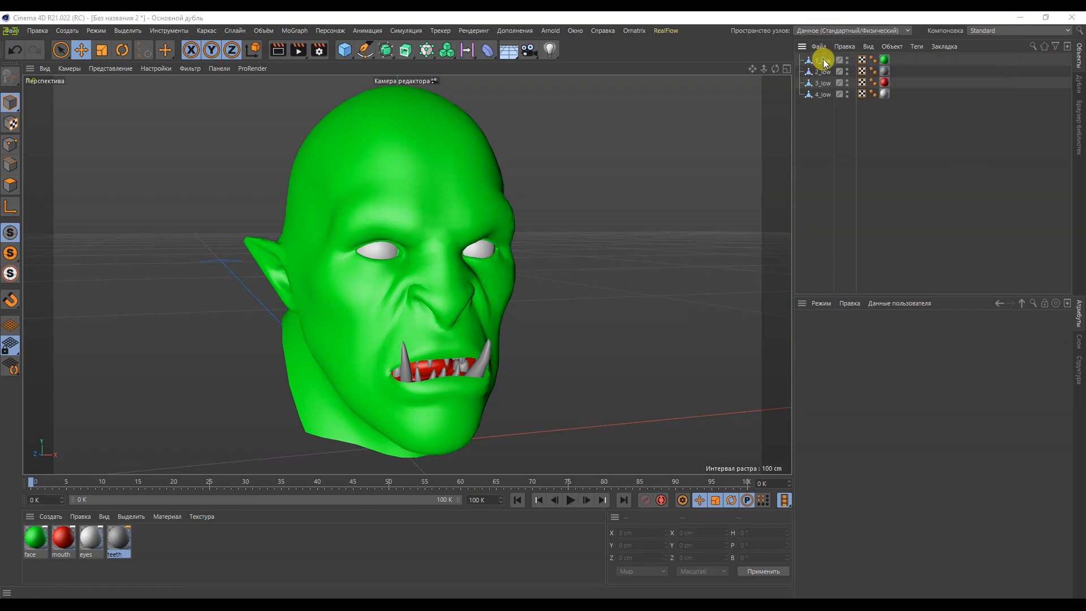
pyautogui.doubleClick(194, 116)
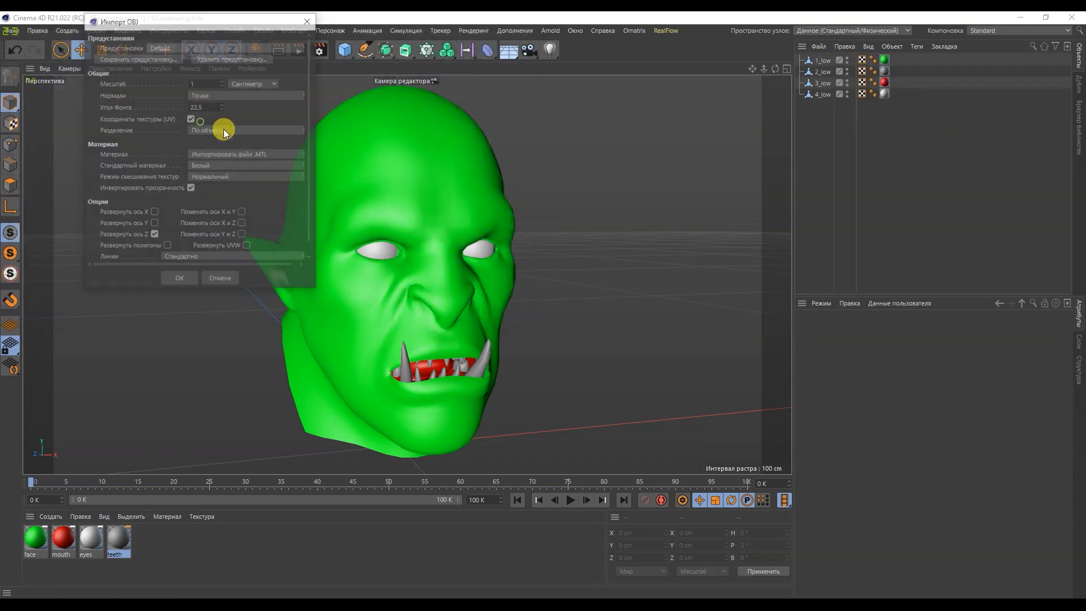
pyautogui.click(170, 277)
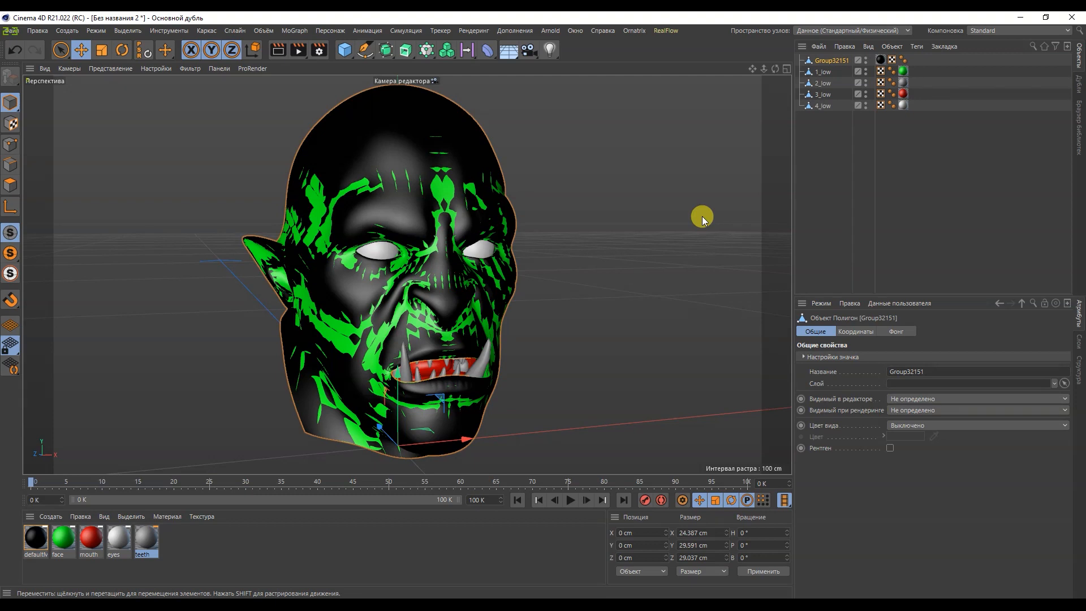
pyautogui.moveTo(834, 67); pyautogui.dragTo(824, 151)
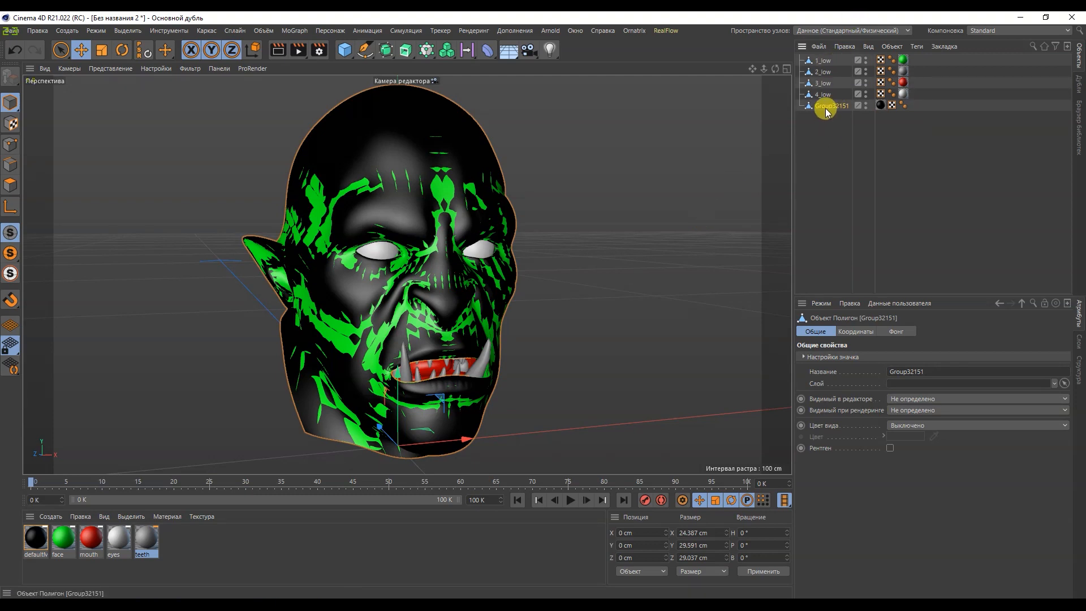
# Step: Remove the material tag from the imported detailed head and rename the object as 1_high
pyautogui.click(881, 106)
pyautogui.press('Delete')
pyautogui.doubleClick(842, 106)
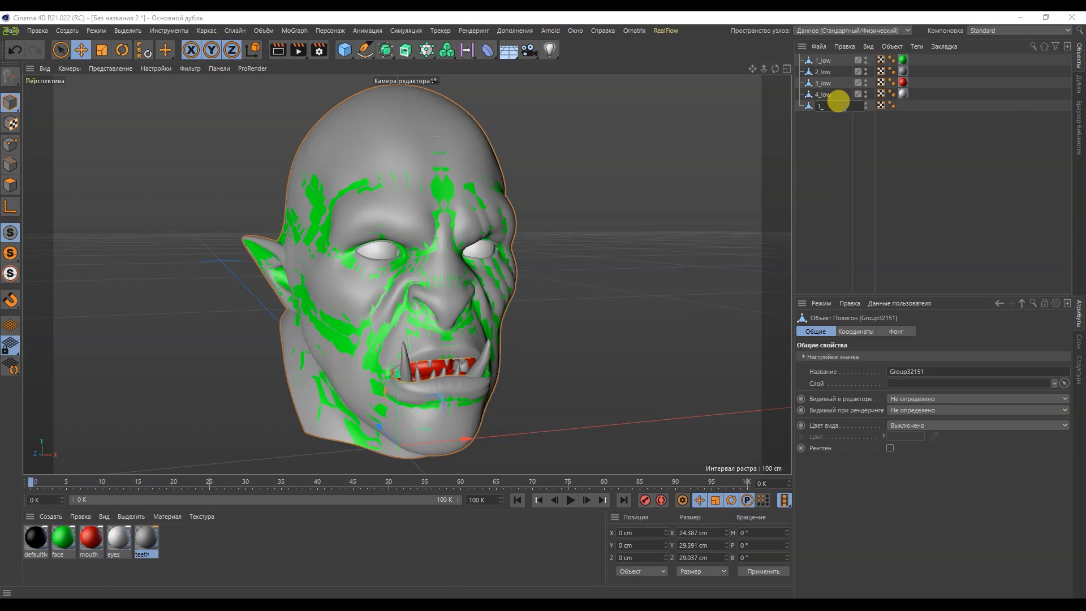
pyautogui.press('Return')
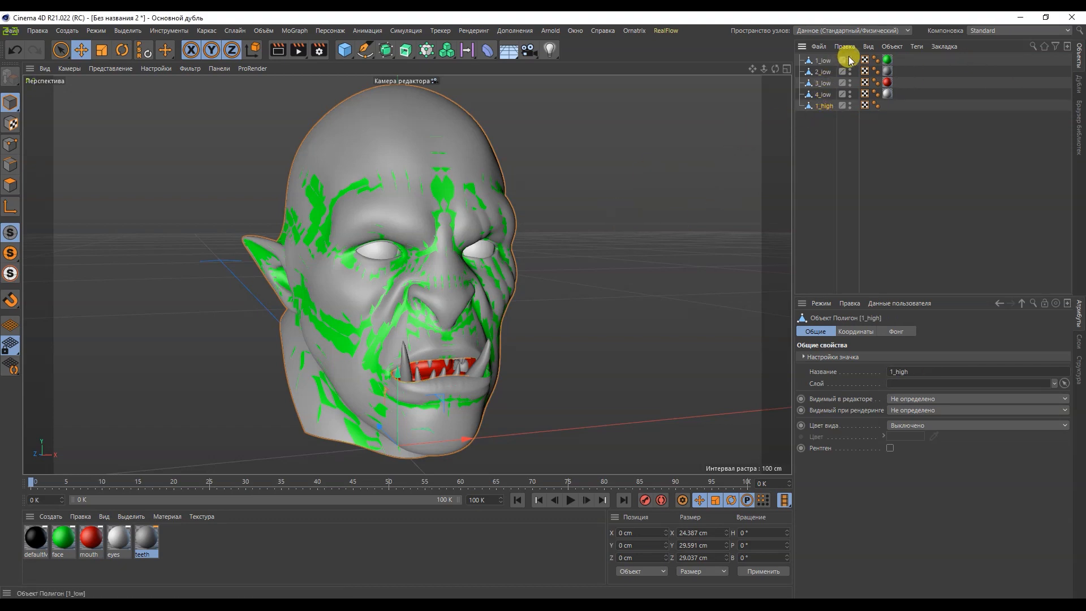
# Step: Duplicate 2_low, 3_low and 4_low below 1_high and rename the first copy as 2_high
pyautogui.moveTo(910, 96); pyautogui.dragTo(831, 134)
pyautogui.click(914, 168)
pyautogui.doubleClick(827, 120)
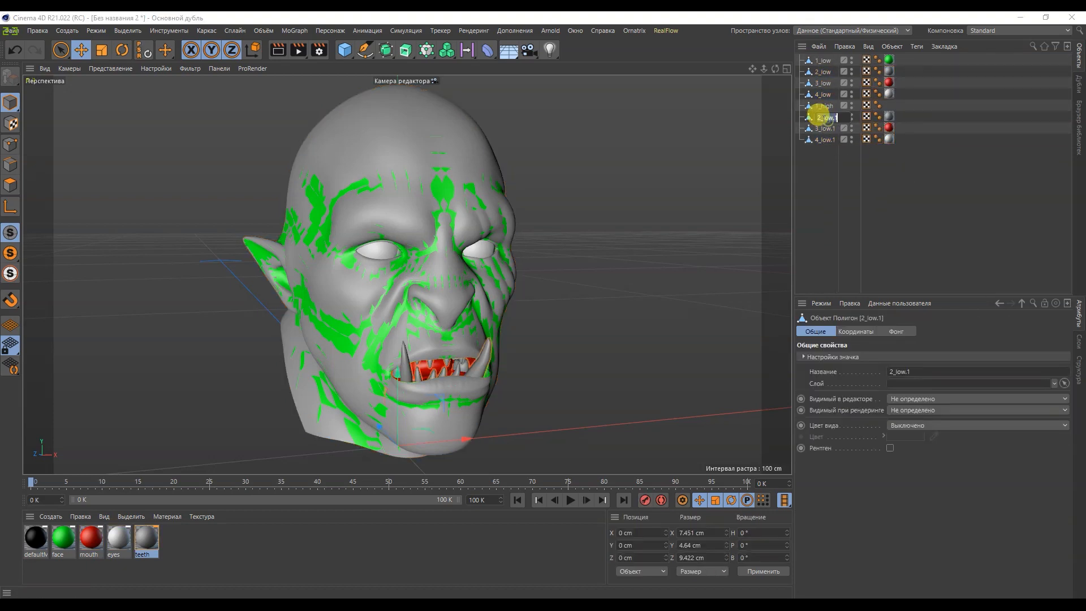
pyautogui.write('high')
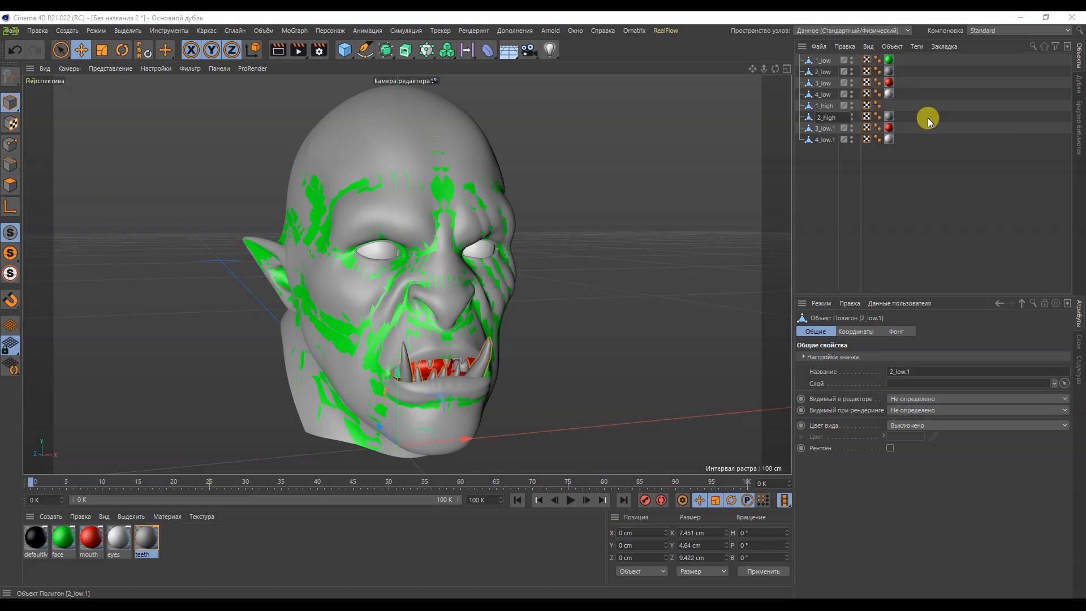
pyautogui.press('Return')
# Step: Rename the remaining two copies, 3_low.1 and 4_low.1, as 3_high and 4_high
pyautogui.doubleClick(824, 128)
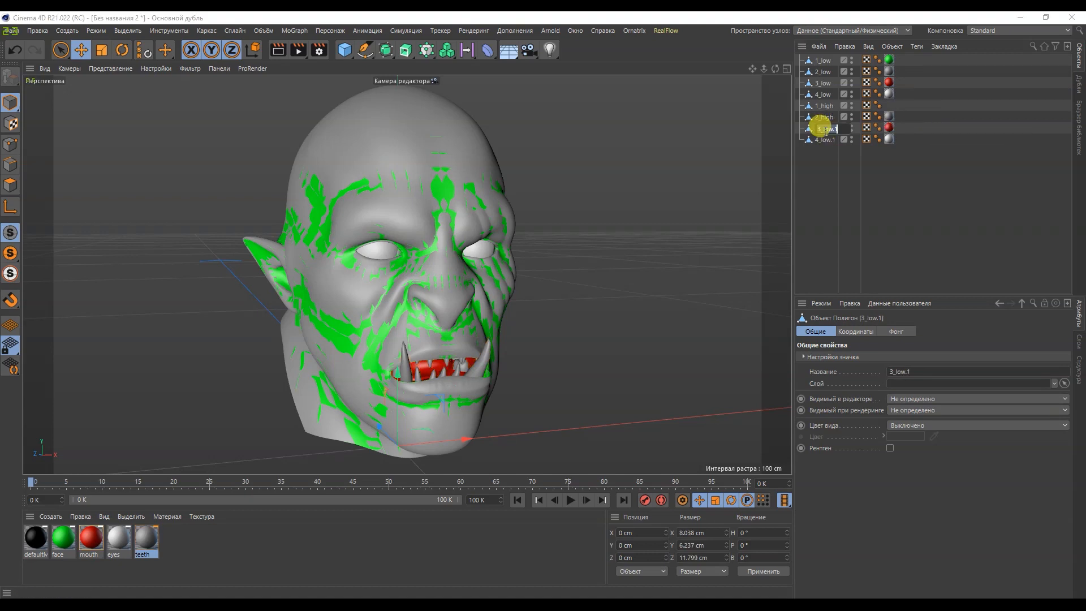
pyautogui.write('high')
pyautogui.press('Return')
pyautogui.doubleClick(818, 142)
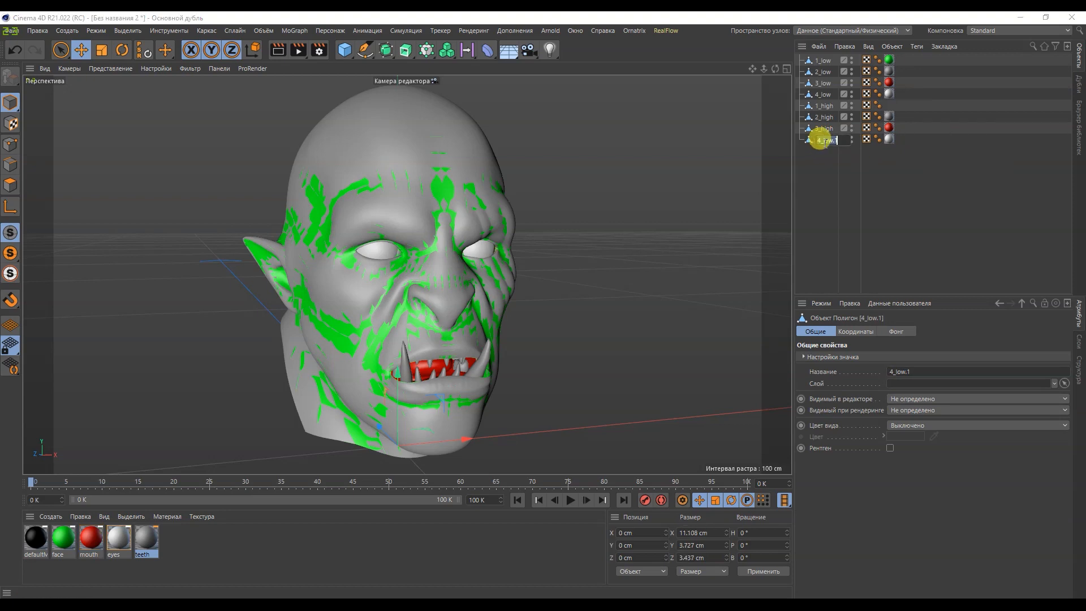
pyautogui.press('BackSpace')
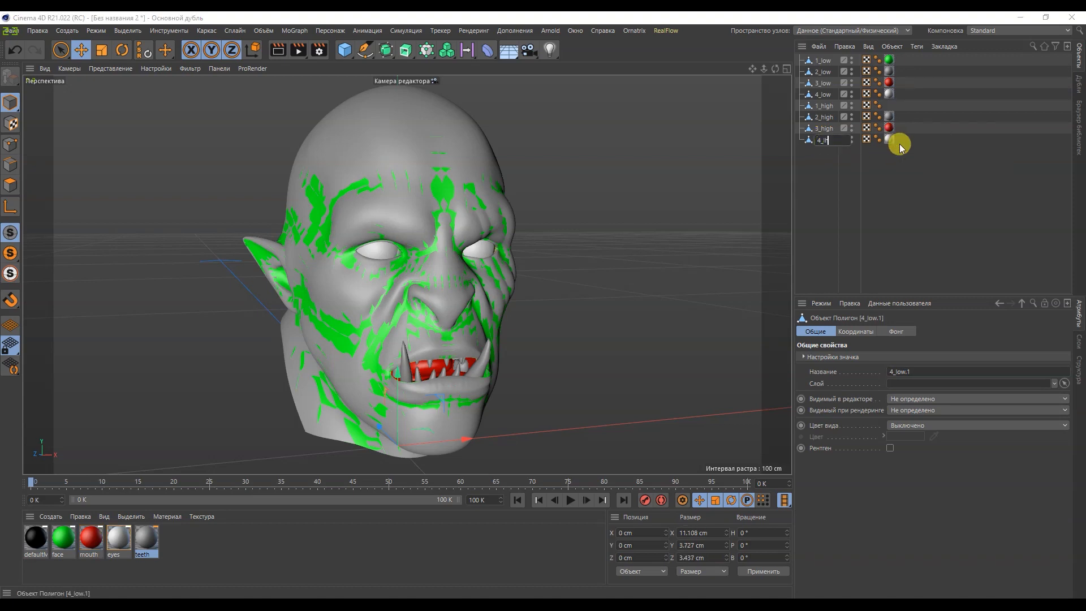
pyautogui.write('high')
pyautogui.press('Return')
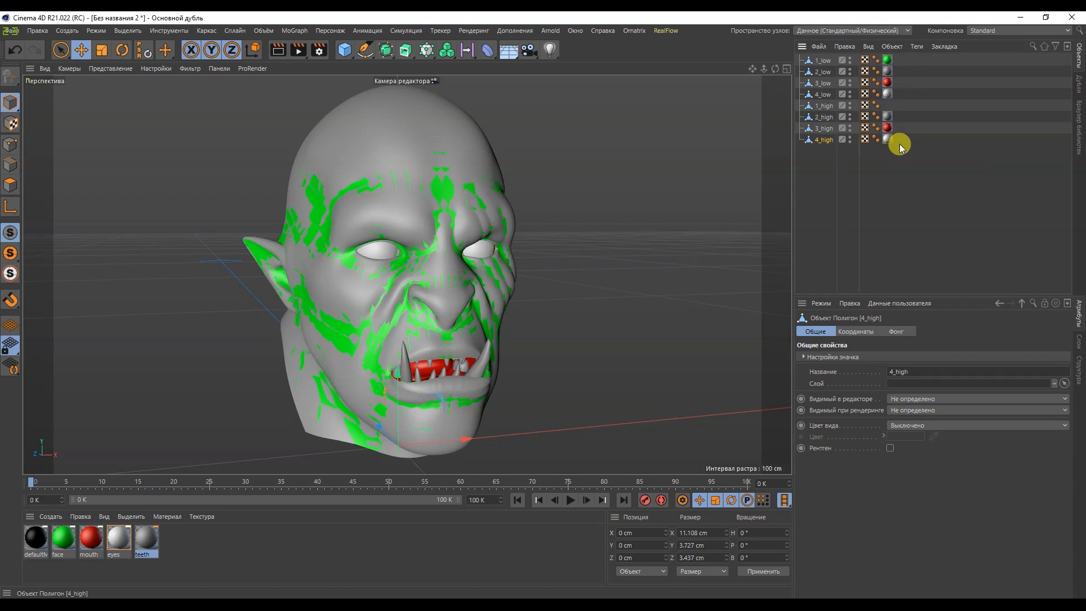
# Step: Remove the material tags from 2_high, 3_high and 4_high and hide all four high objects
pyautogui.moveTo(943, 177); pyautogui.dragTo(897, 121)
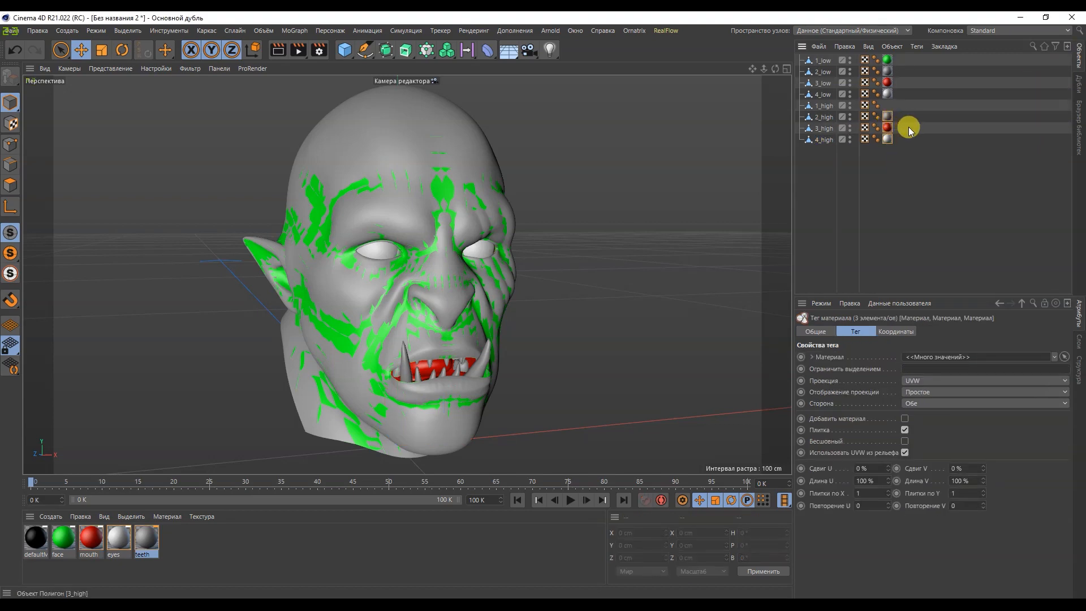
pyautogui.press('Delete')
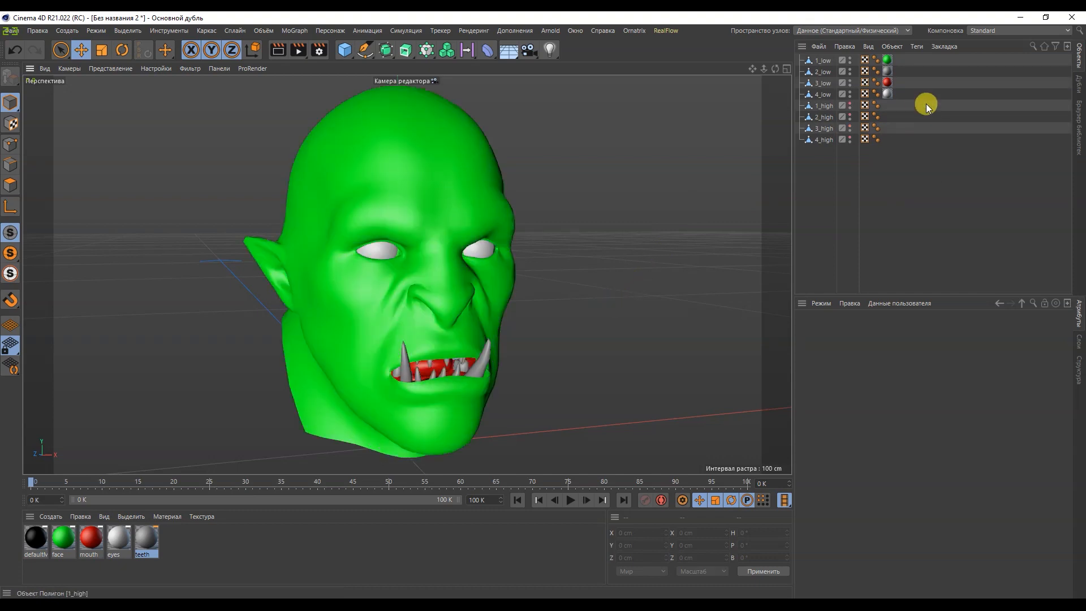
# Step: Export only the four low objects in FBX format as low_poly.fbx in the model folder, replacing the existing file
pyautogui.moveTo(939, 96); pyautogui.dragTo(802, 50)
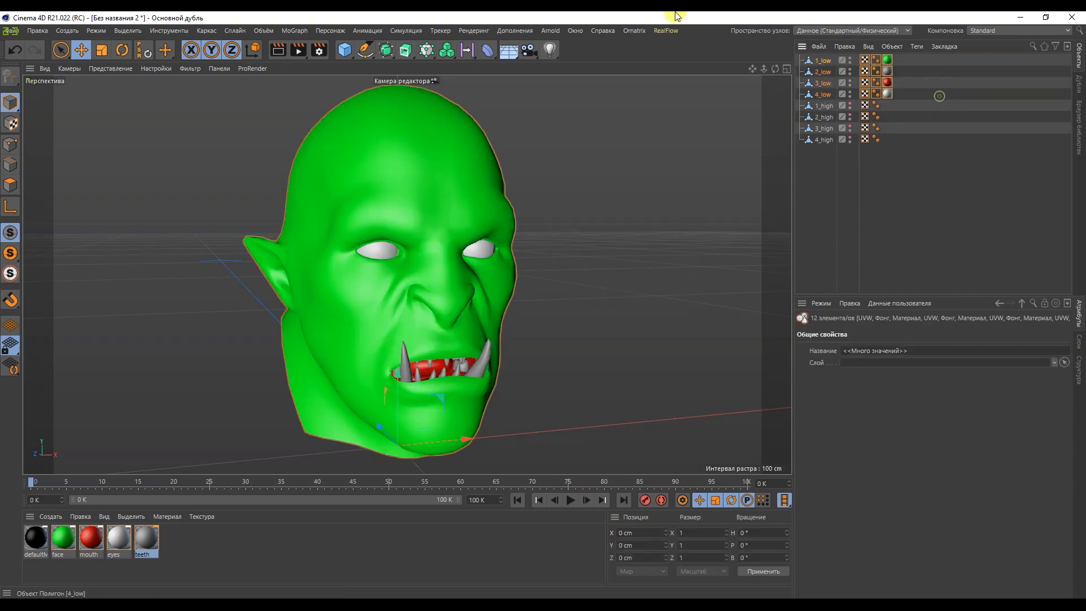
pyautogui.click(10, 31)
pyautogui.moveTo(124, 255)
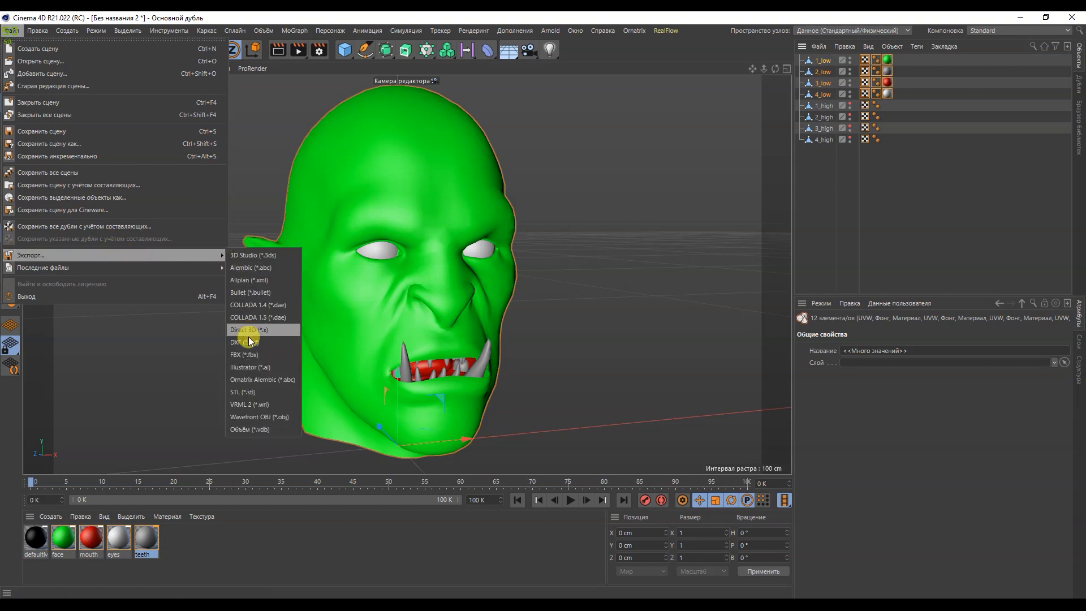
pyautogui.click(254, 354)
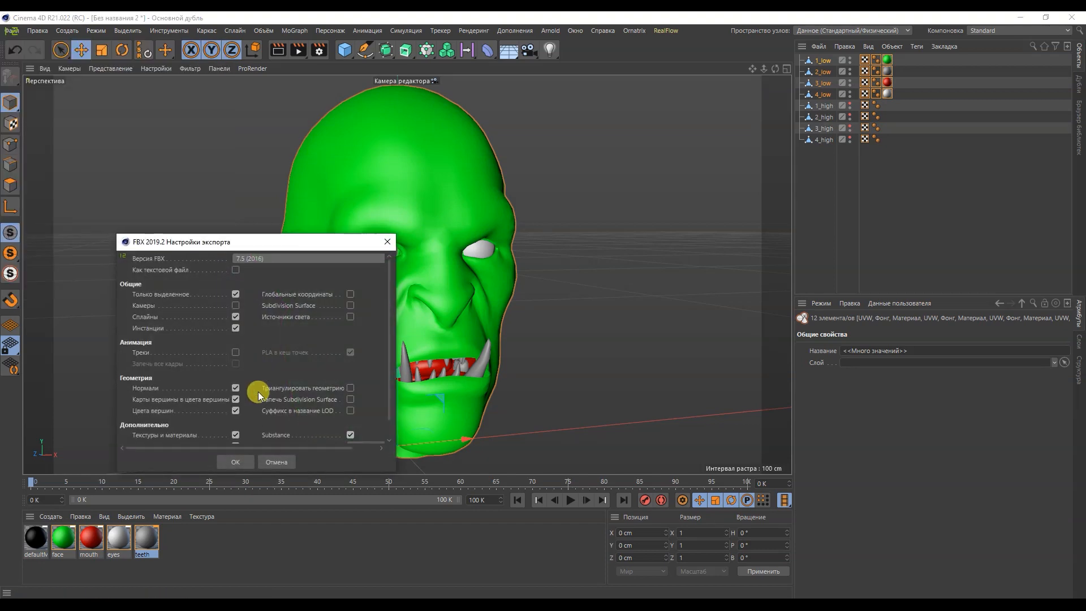
pyautogui.moveTo(389, 290); pyautogui.dragTo(390, 311)
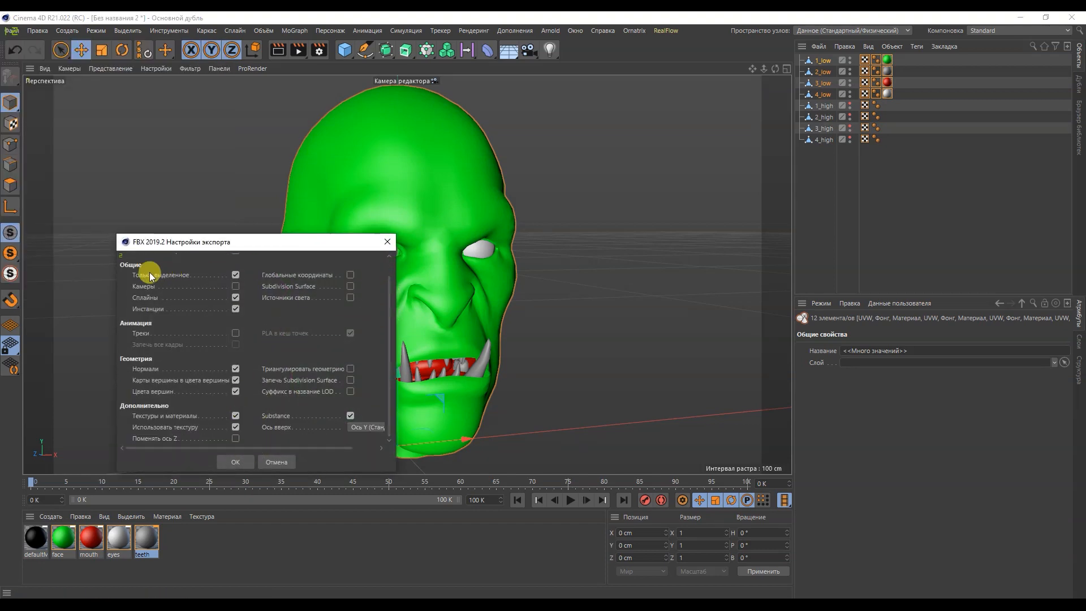
pyautogui.click(235, 462)
pyautogui.doubleClick(508, 146)
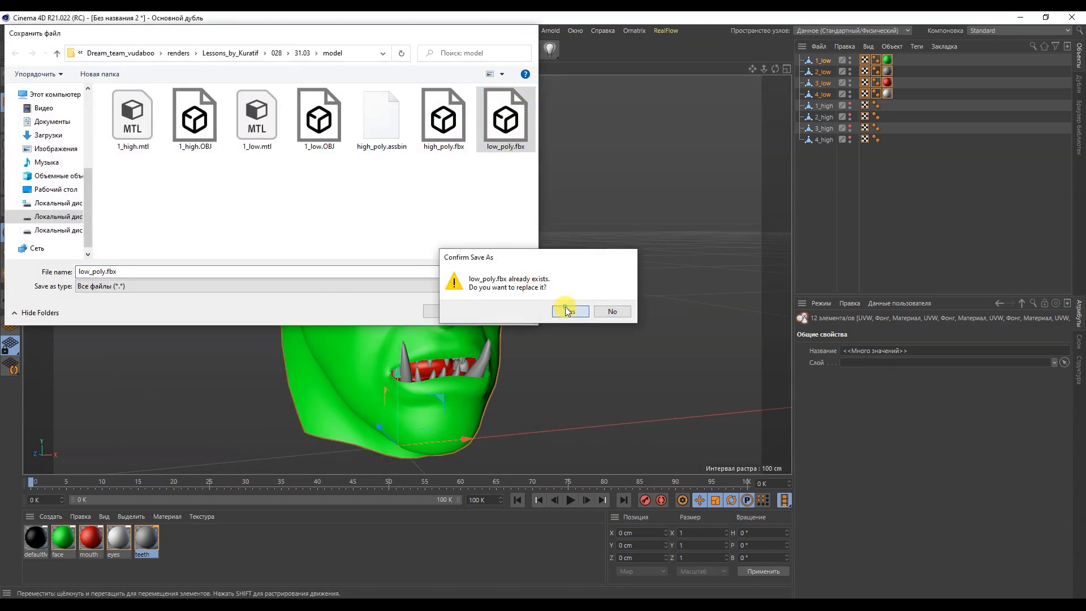
pyautogui.click(568, 311)
# Step: Hide the four low objects and make the four high objects visible
pyautogui.moveTo(962, 152); pyautogui.dragTo(897, 159)
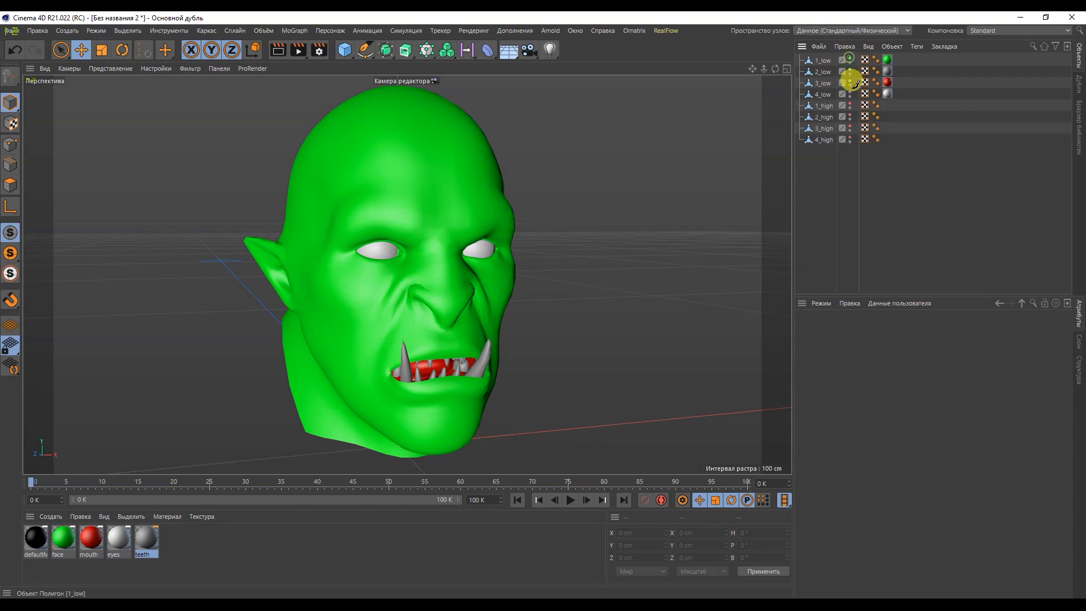
pyautogui.moveTo(850, 60); pyautogui.dragTo(854, 129)
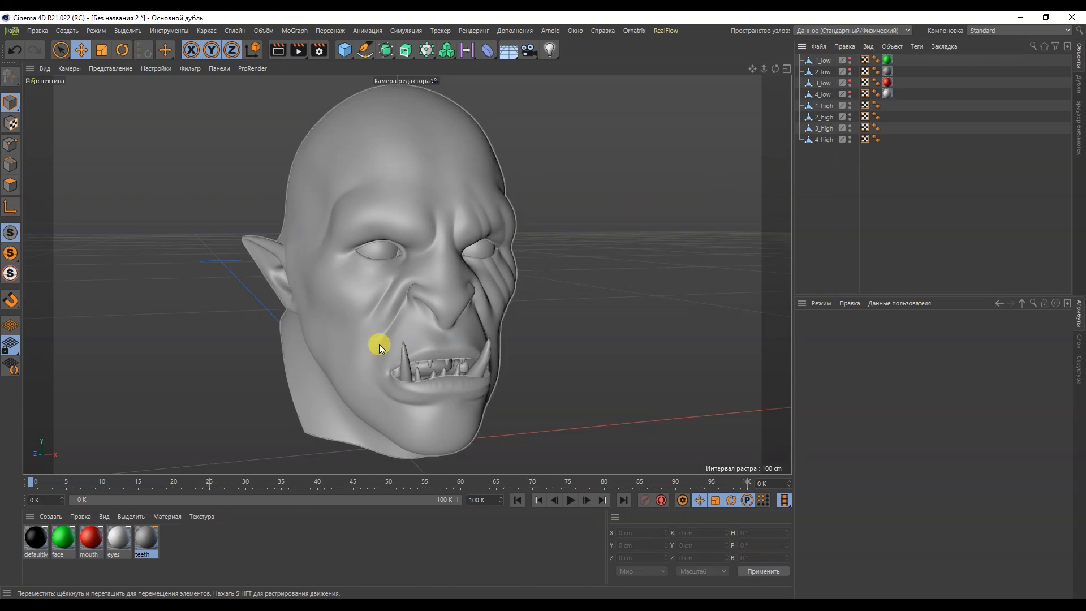
# Step: Export only the four high objects in FBX format as high_poly.fbx in the model folder
pyautogui.moveTo(962, 183); pyautogui.dragTo(781, 102)
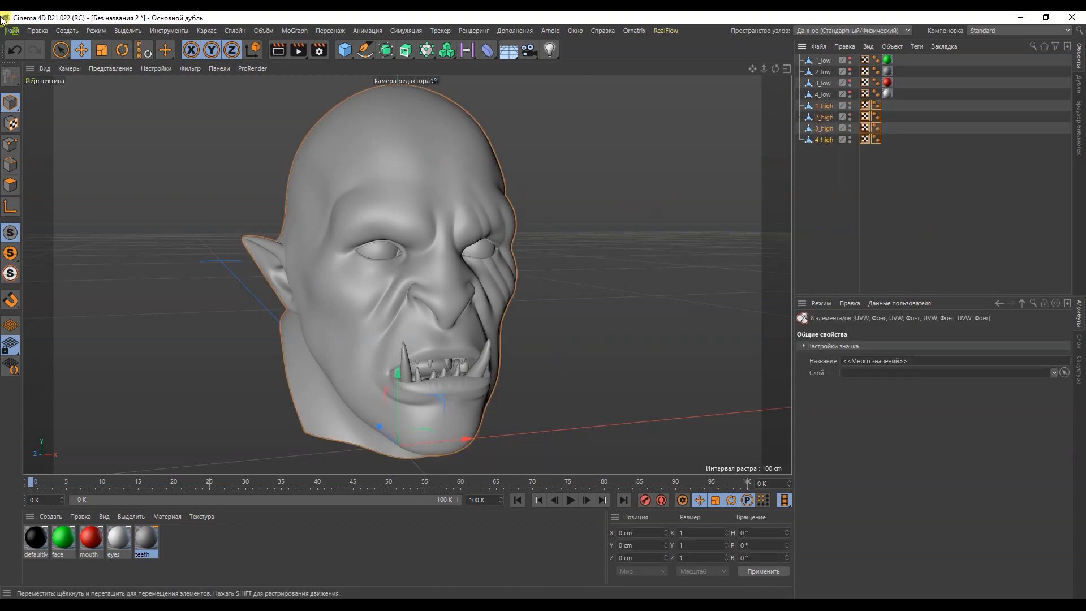
pyautogui.click(11, 31)
pyautogui.moveTo(180, 262)
pyautogui.moveTo(217, 255)
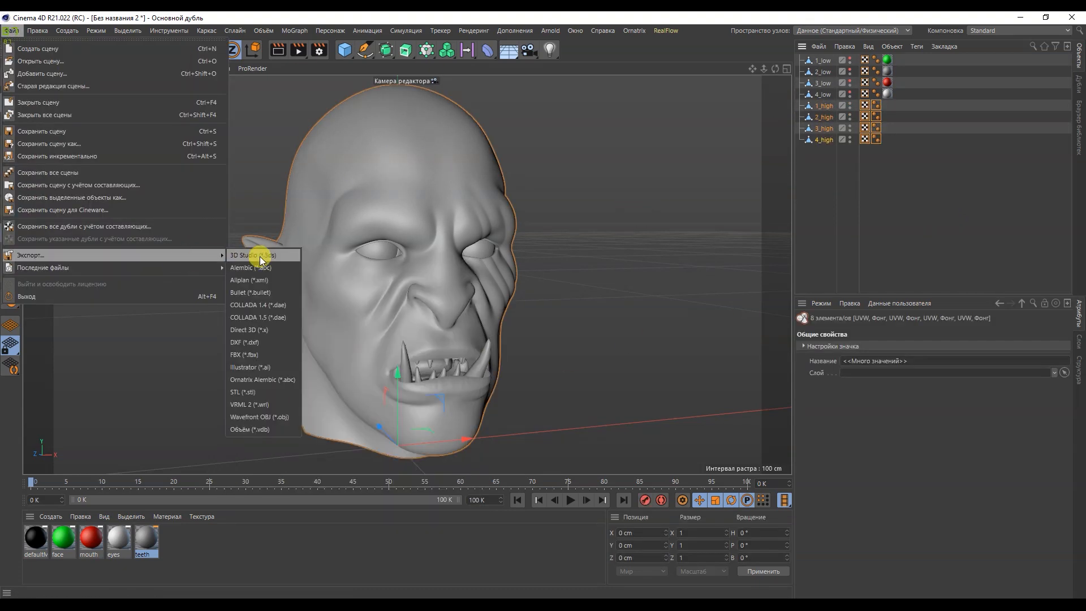
pyautogui.click(273, 353)
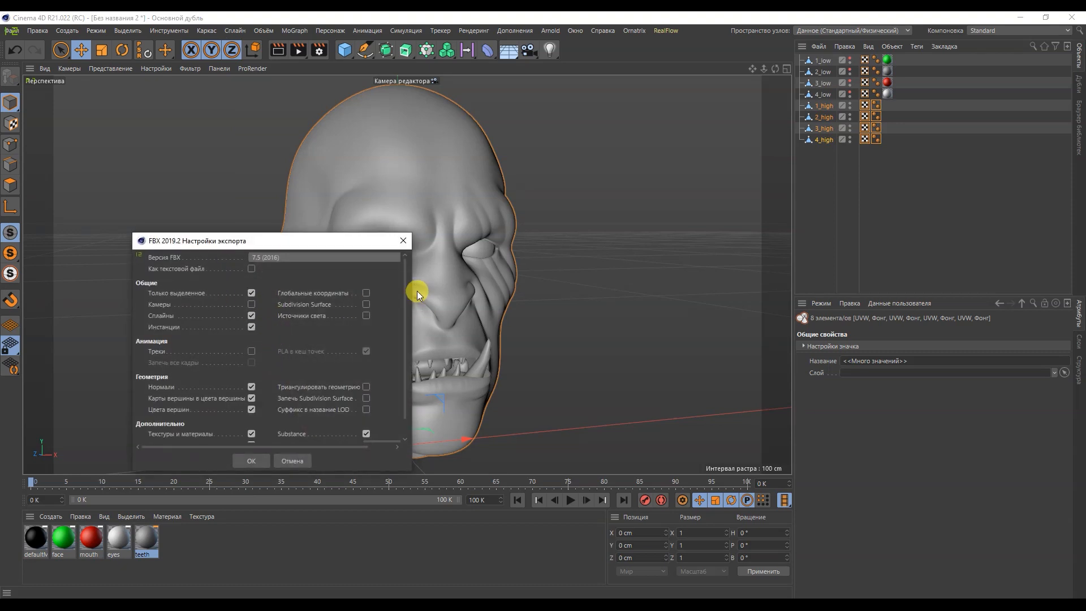
pyautogui.scroll(-1, 390, 351)
pyautogui.click(248, 460)
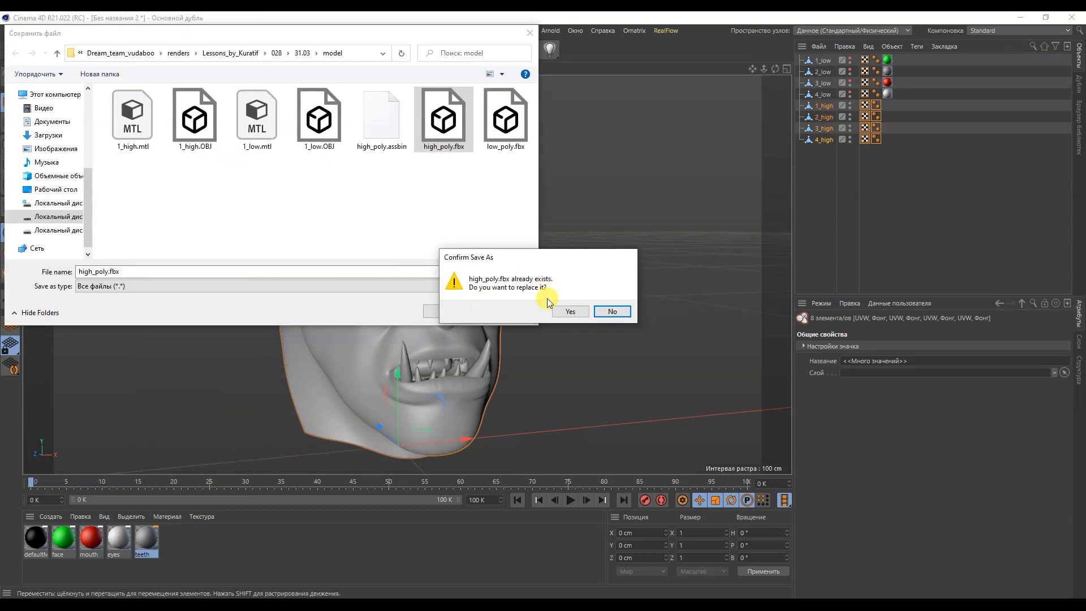
pyautogui.click(559, 308)
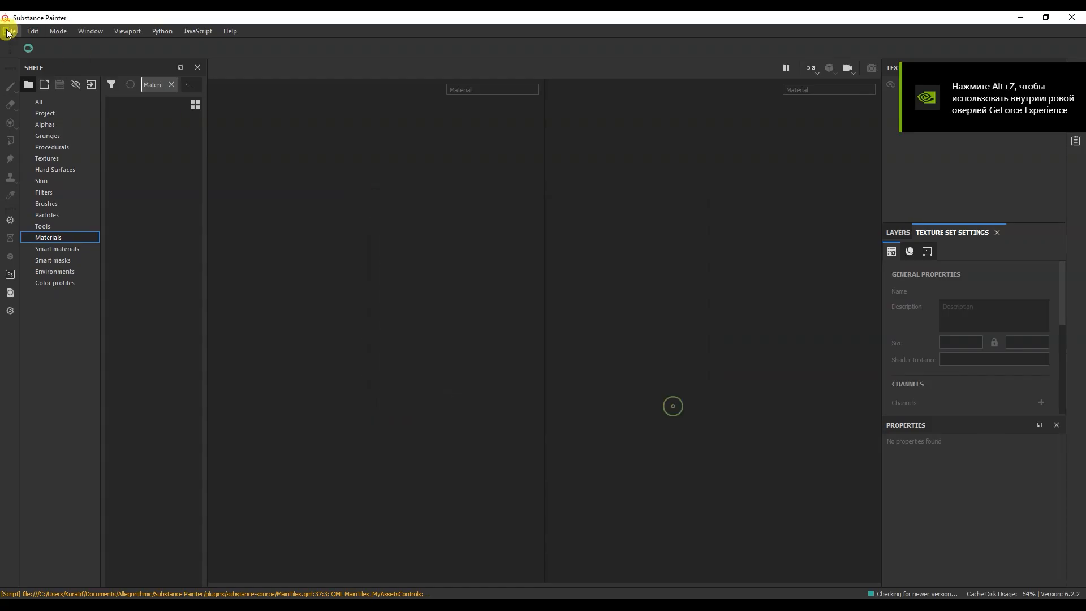
# Step: In Substance Painter, create a PBR - Metallic Roughness project from low_poly.fbx with 4096 document resolution and DirectX normal map format
pyautogui.click(10, 31)
pyautogui.click(17, 45)
pyautogui.click(487, 187)
pyautogui.click(481, 246)
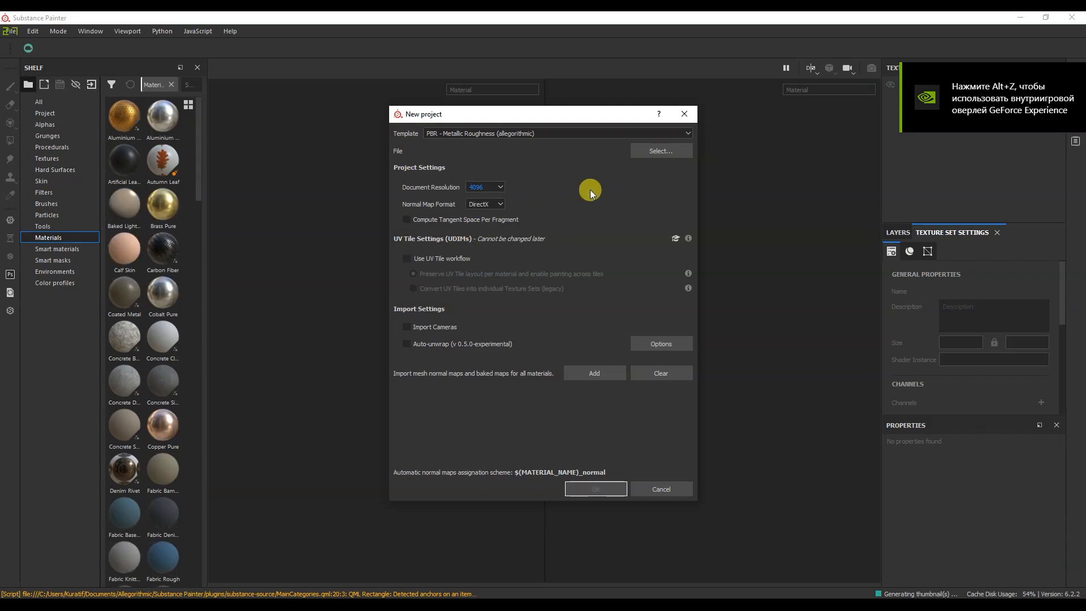
pyautogui.click(661, 151)
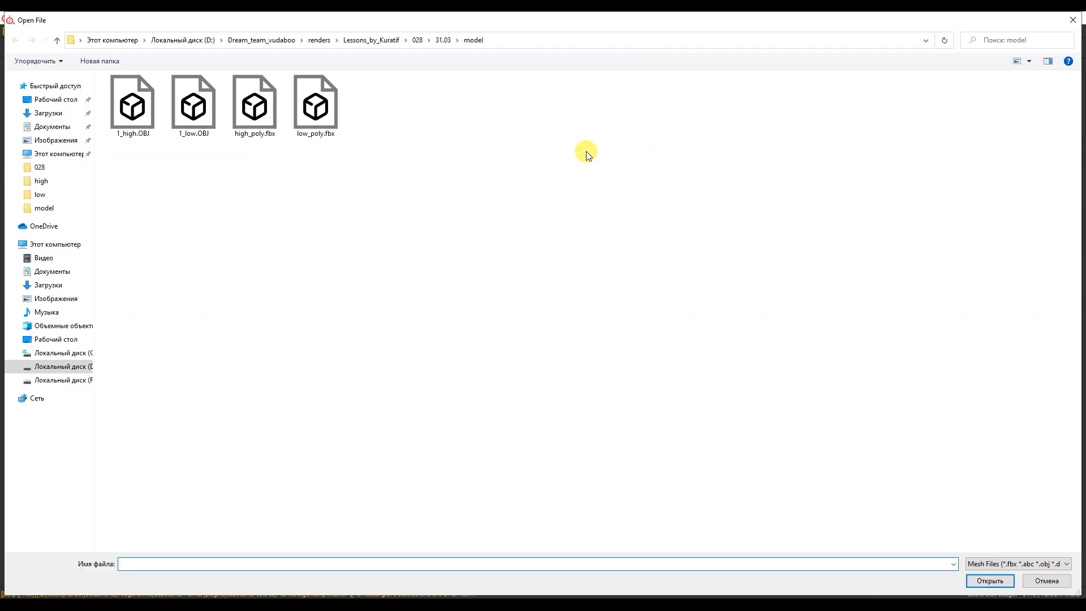
pyautogui.doubleClick(315, 106)
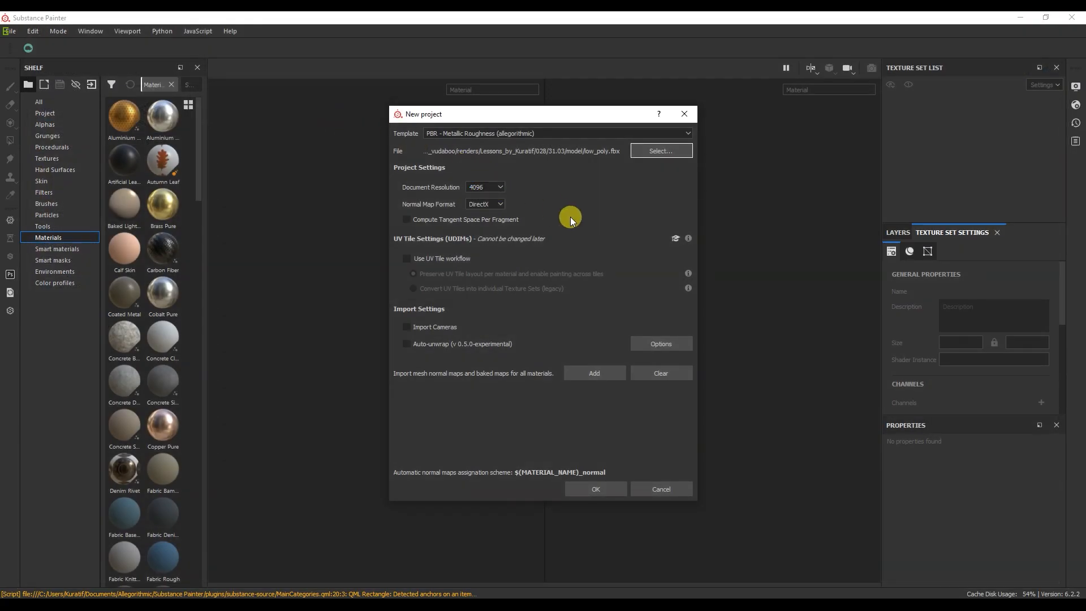
pyautogui.click(593, 488)
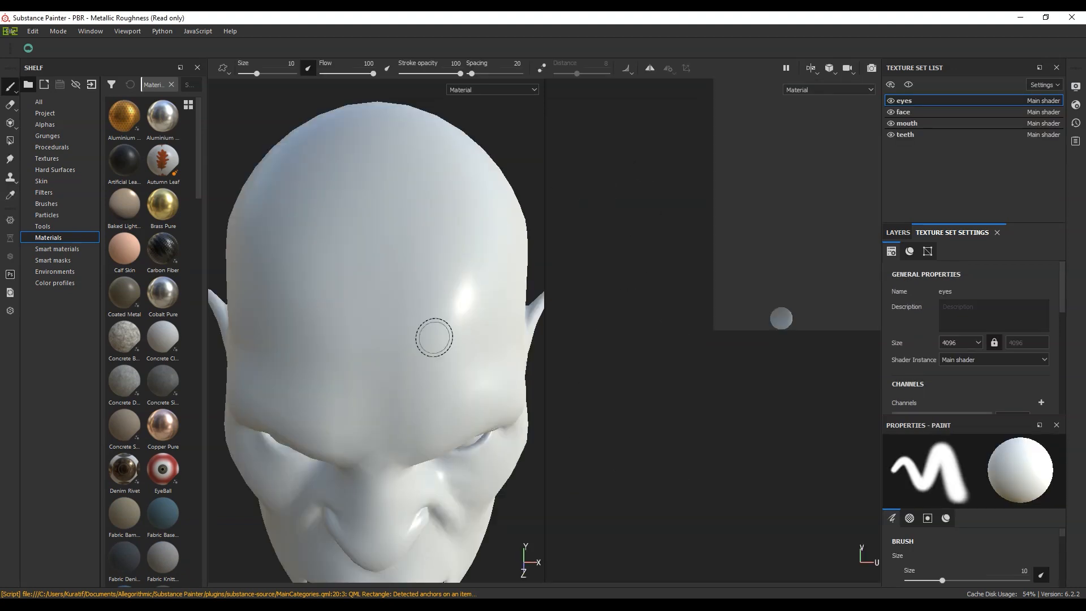
# Step: Open the mesh map baking settings and leave only the ID map selected for baking
pyautogui.keyDown('alt'); pyautogui.moveTo(416, 365); pyautogui.dragTo(481, 317); pyautogui.keyUp('alt')
pyautogui.keyDown('alt'); pyautogui.moveTo(396, 481); pyautogui.dragTo(436, 308, button='middle'); pyautogui.keyUp('alt')
pyautogui.scroll(-3, 436, 308)
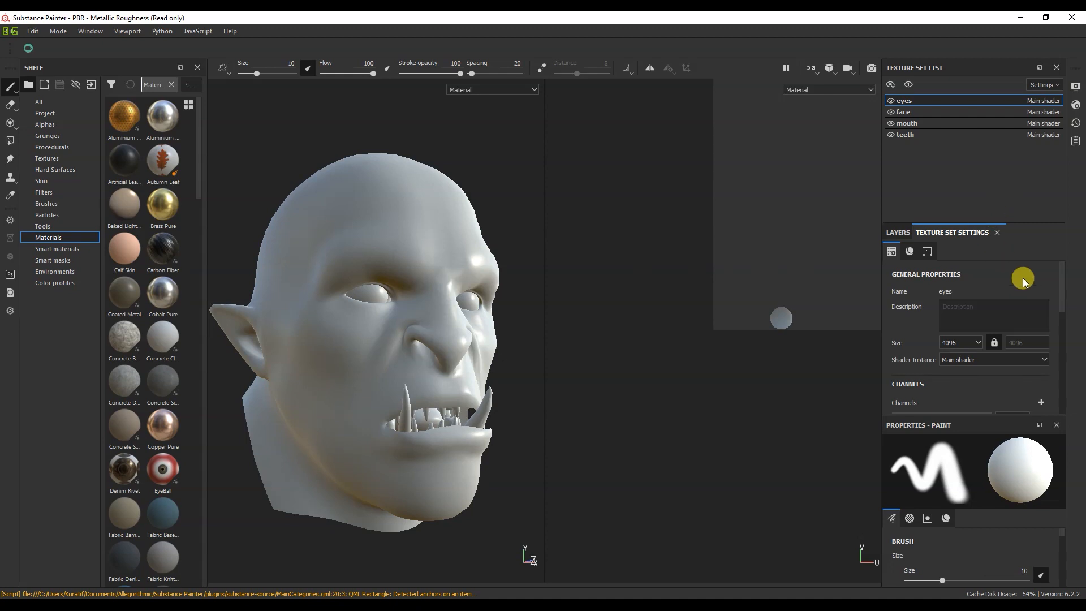
pyautogui.moveTo(1058, 271); pyautogui.dragTo(1055, 365)
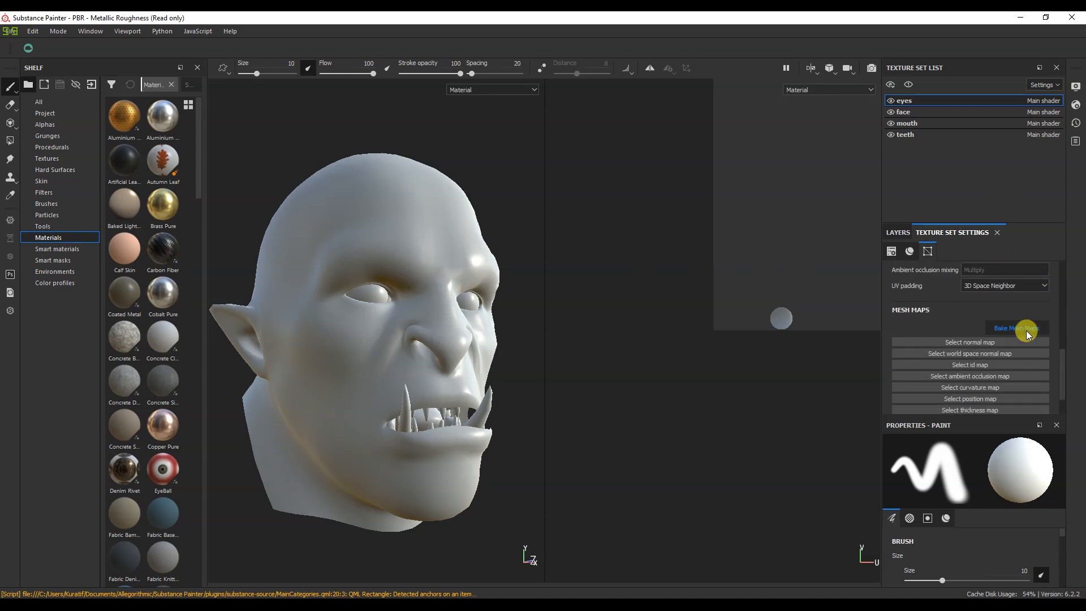
pyautogui.click(1028, 334)
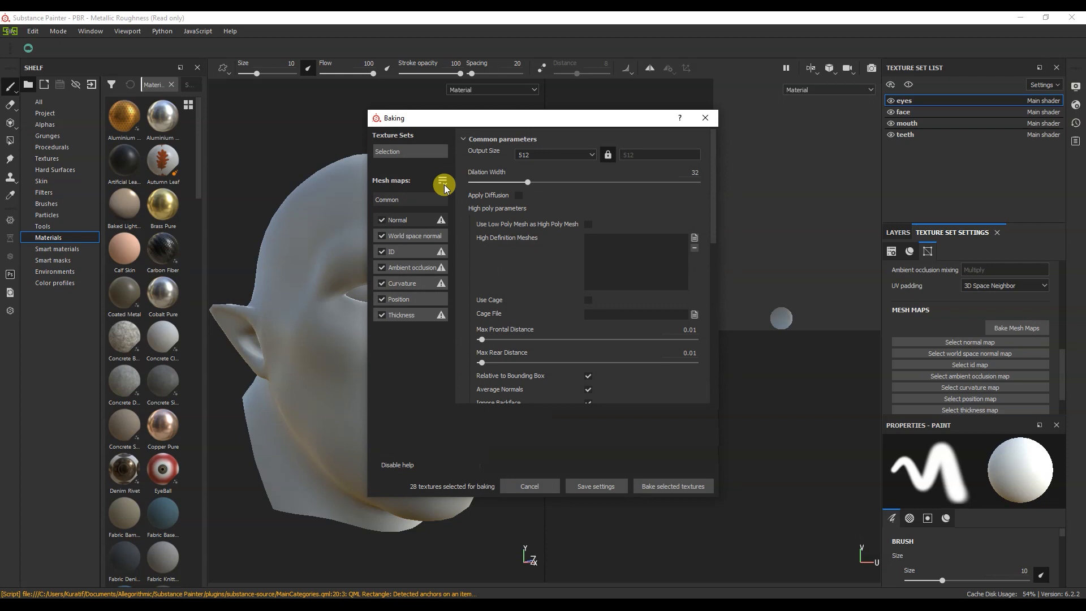
pyautogui.click(382, 220)
pyautogui.click(381, 236)
pyautogui.click(382, 267)
pyautogui.click(382, 283)
pyautogui.click(382, 299)
pyautogui.click(382, 315)
# Step: Set the output size to 4096 and bake the ID maps with Material Color as the color source
pyautogui.click(535, 154)
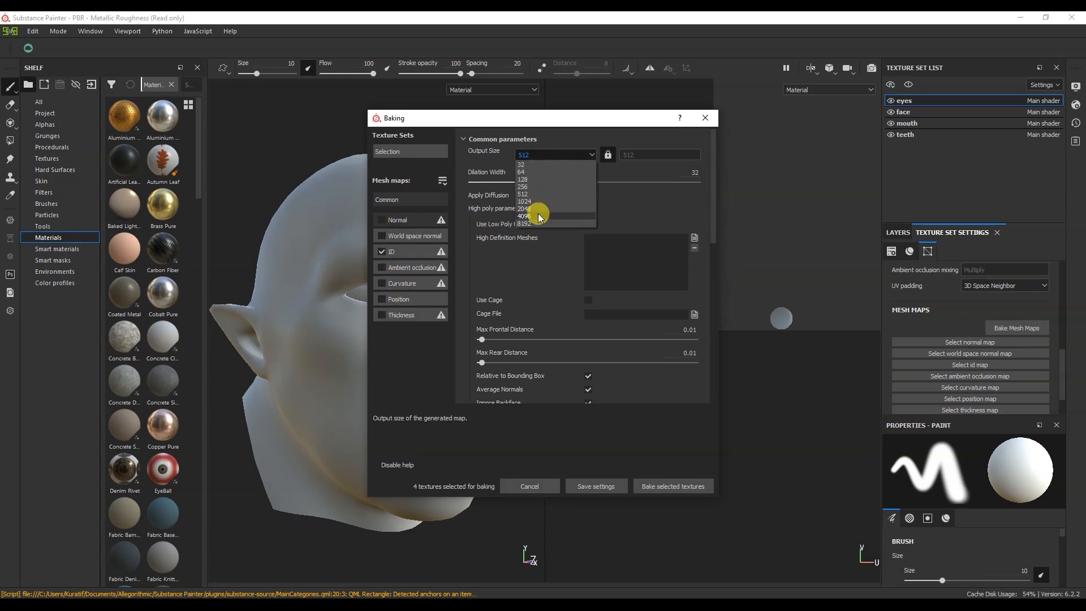
pyautogui.click(537, 216)
pyautogui.click(415, 251)
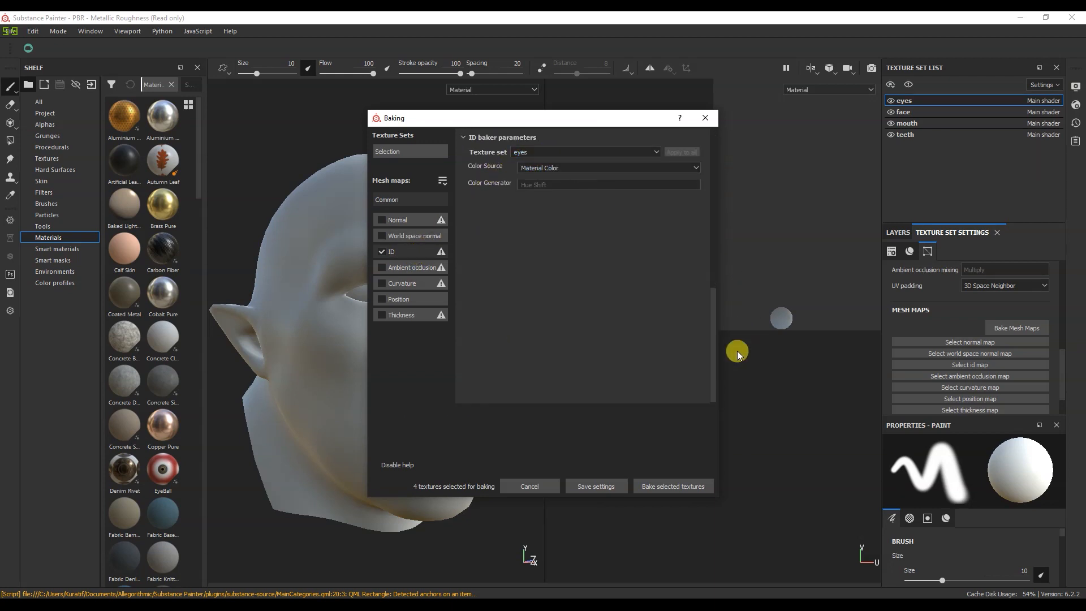
pyautogui.click(685, 485)
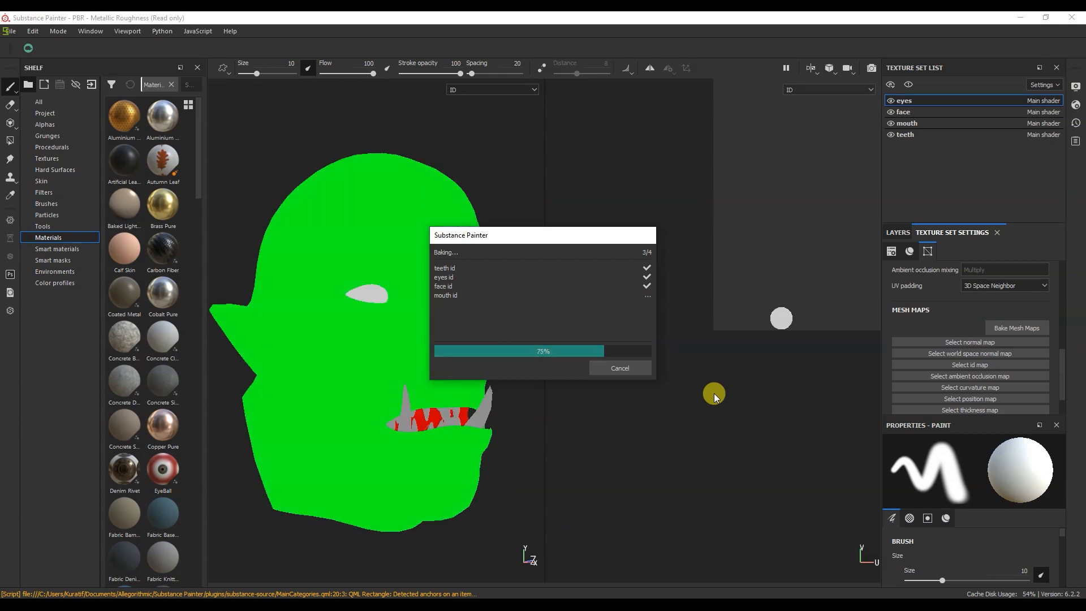
pyautogui.click(620, 368)
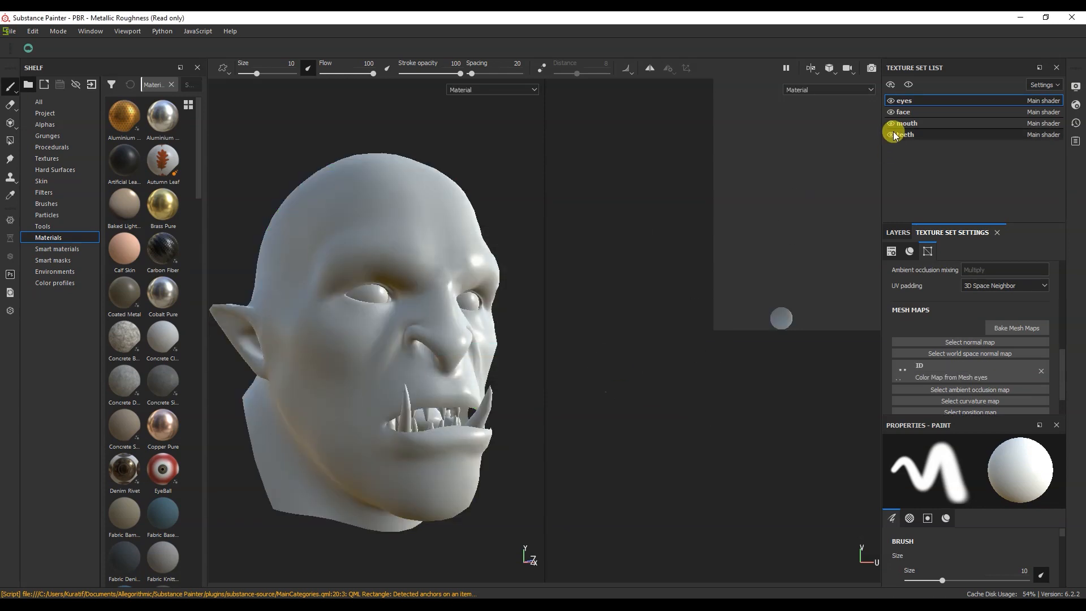
# Step: Check the texture sets' ID maps, return to eyes, and select every mesh map except ID for baking
pyautogui.click(926, 121)
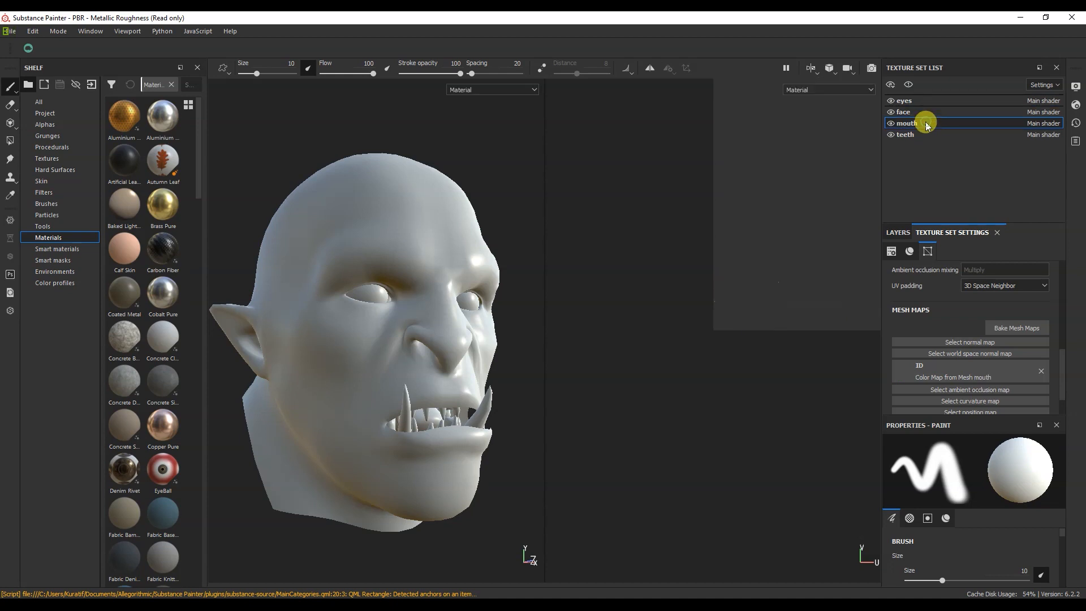
pyautogui.click(932, 138)
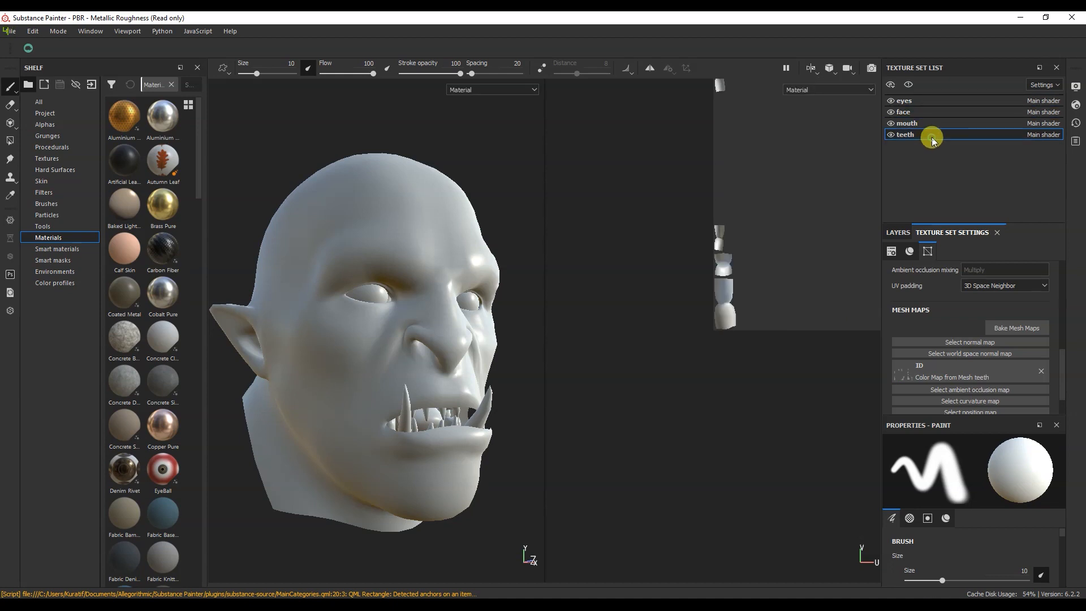
pyautogui.click(933, 105)
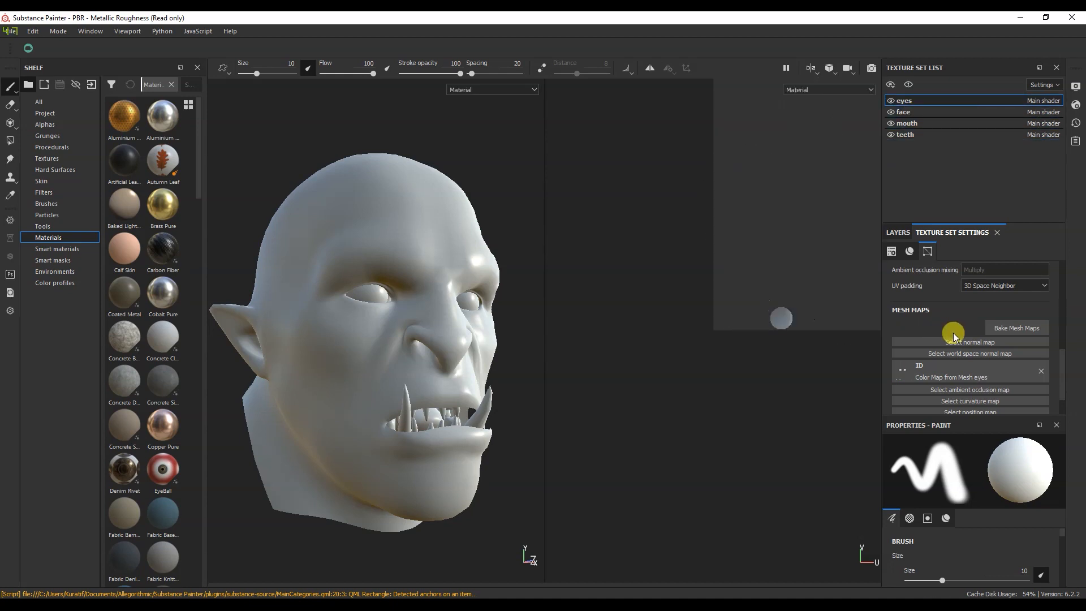
pyautogui.click(994, 327)
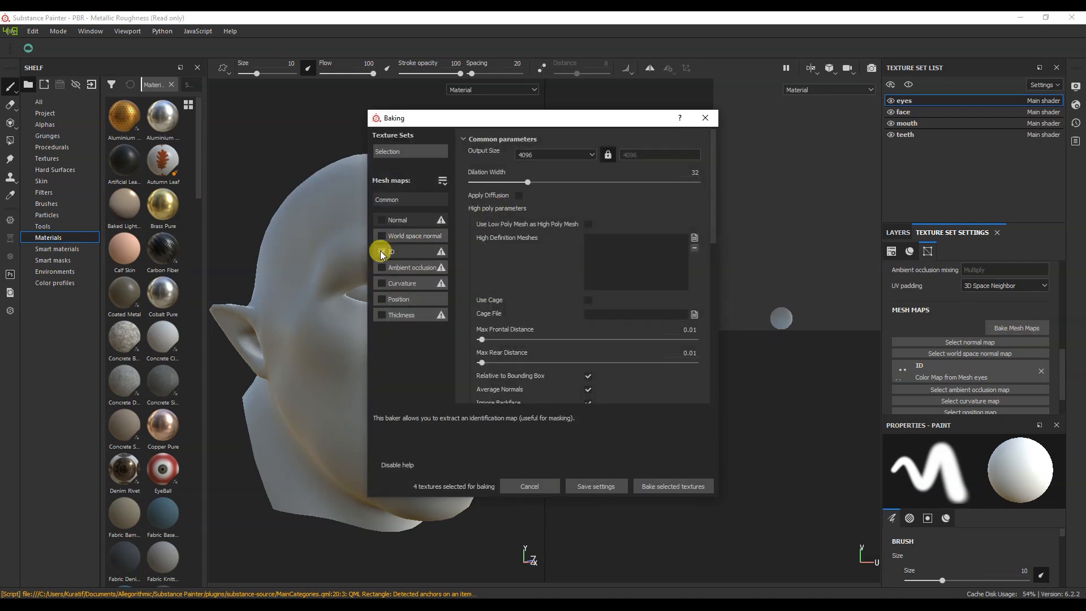
pyautogui.click(382, 220)
pyautogui.click(382, 235)
pyautogui.click(383, 268)
pyautogui.click(382, 283)
pyautogui.click(382, 299)
pyautogui.click(382, 315)
# Step: Set the baking dilation width to 1, enable Apply Diffusion and disable Average Normals, keeping the 4096 output size
pyautogui.click(526, 155)
pyautogui.click(528, 156)
pyautogui.moveTo(524, 180); pyautogui.dragTo(474, 186)
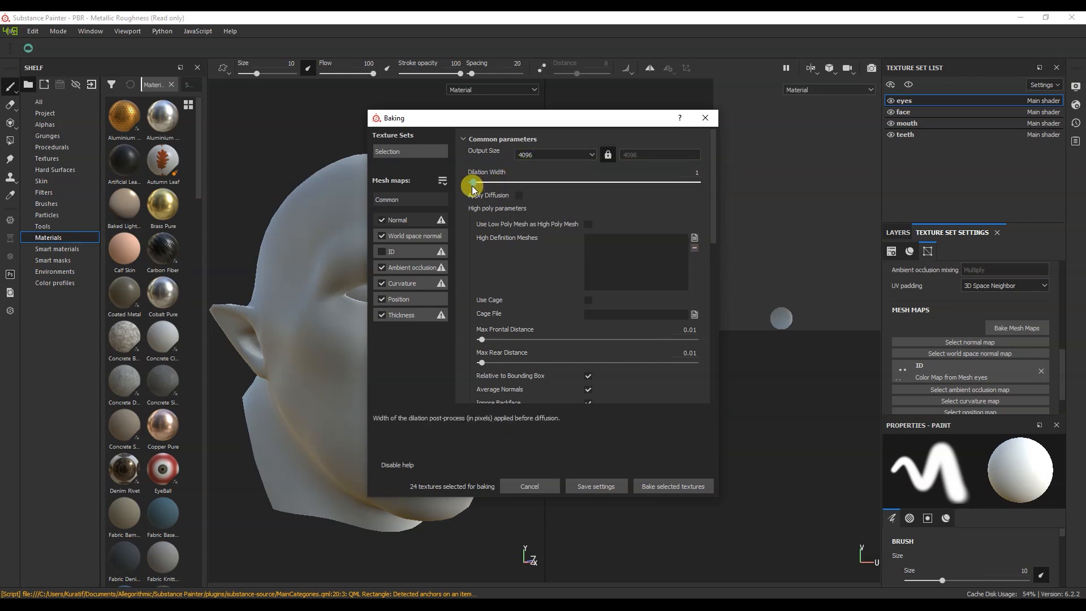
pyautogui.click(518, 195)
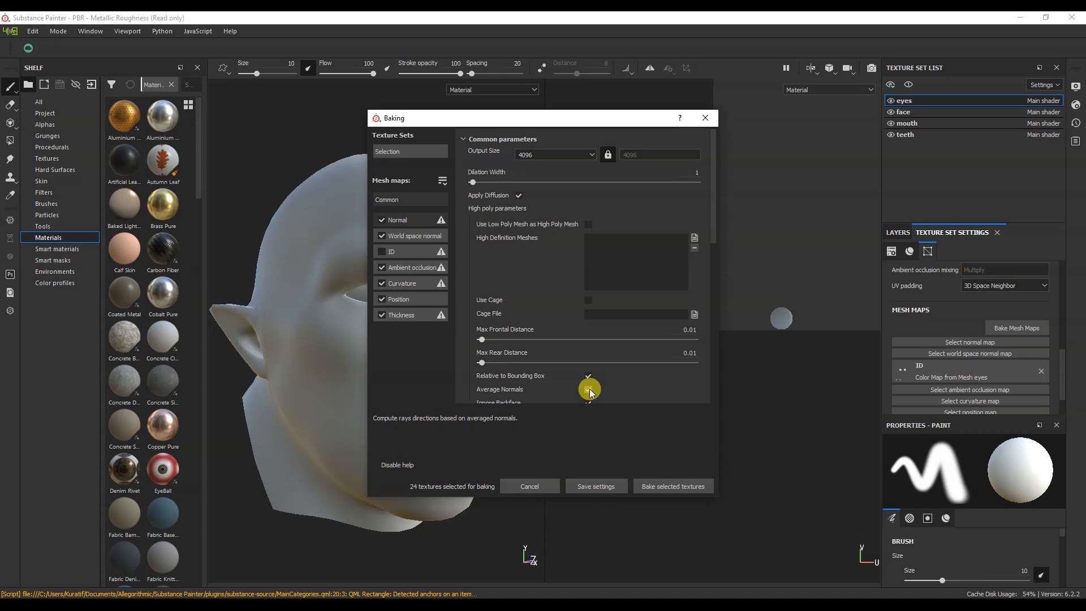
# Step: Add high_poly.fbx as the high definition mesh and set matching to By Mesh Name
pyautogui.click(693, 237)
pyautogui.doubleClick(253, 123)
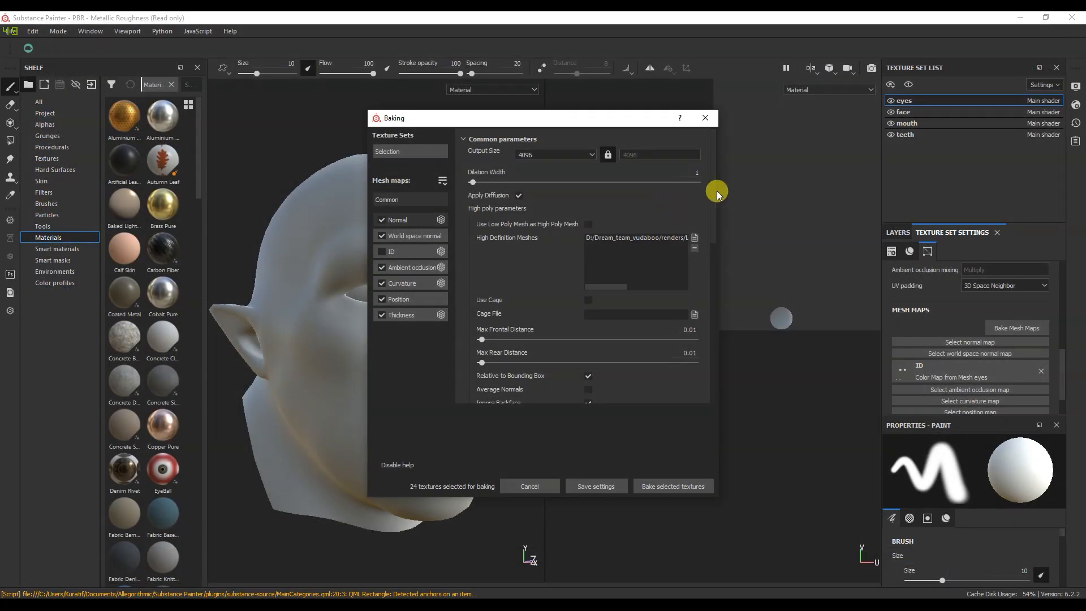
pyautogui.moveTo(715, 188); pyautogui.dragTo(708, 259)
pyautogui.click(641, 280)
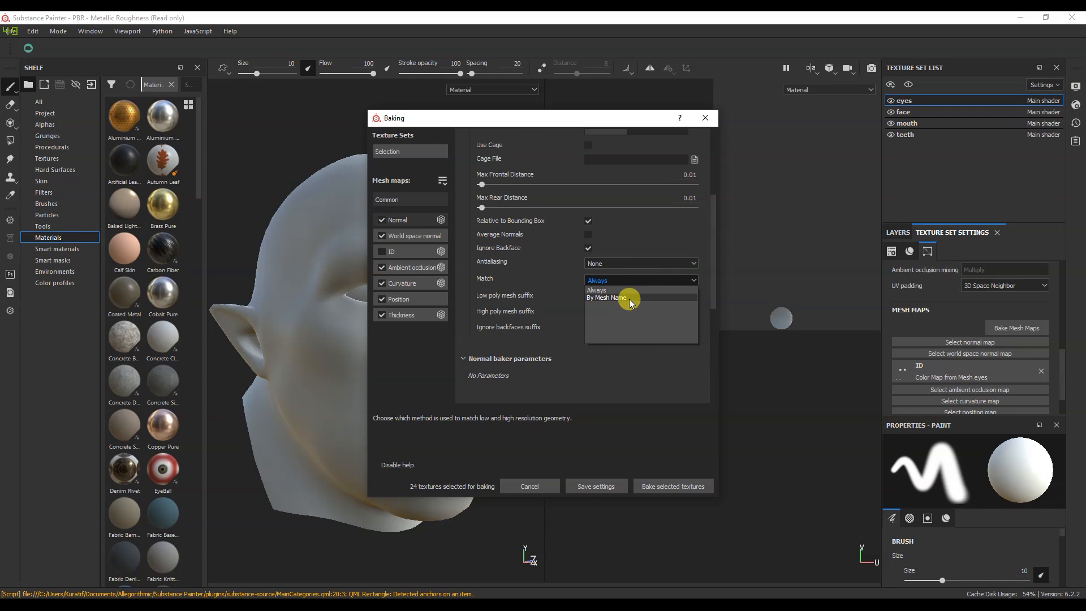
pyautogui.click(626, 295)
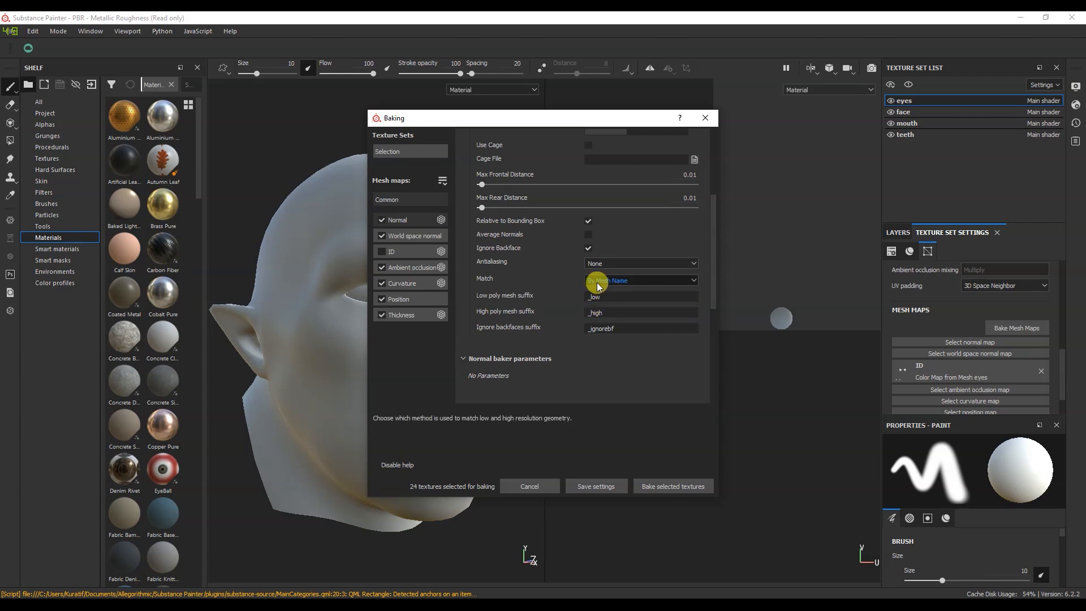
# Step: Set antialiasing to Subsampling 2x2 and bake the selected mesh maps
pyautogui.click(627, 264)
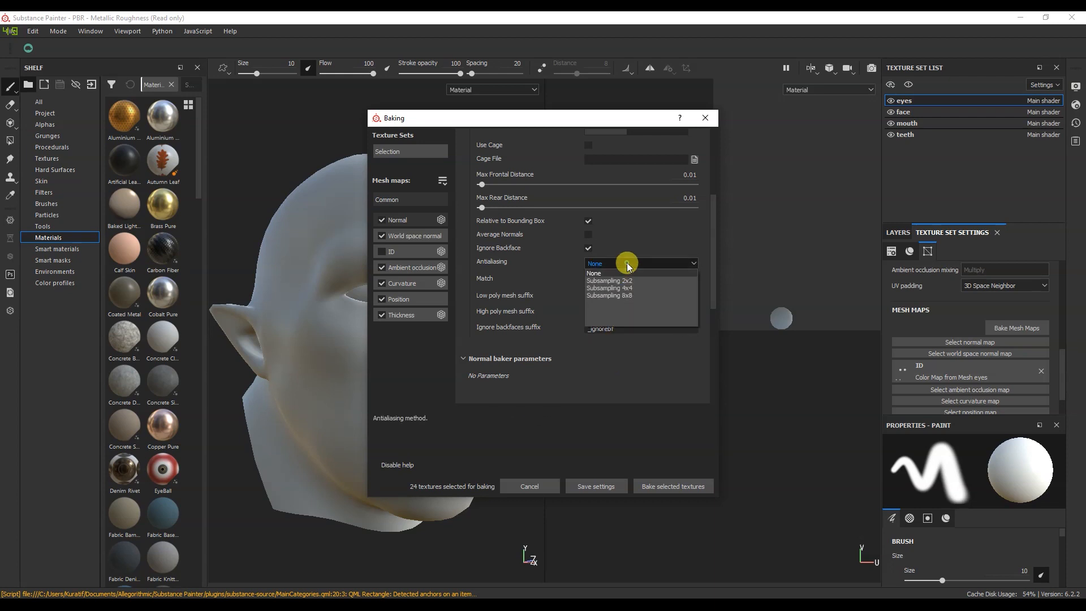
pyautogui.click(627, 282)
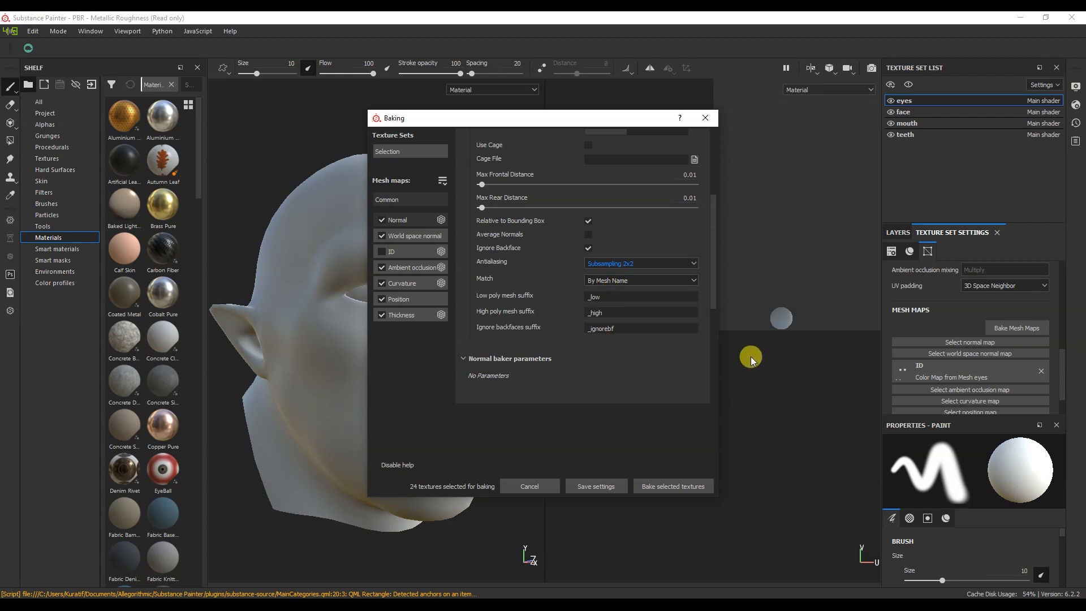
pyautogui.moveTo(711, 296); pyautogui.dragTo(714, 229)
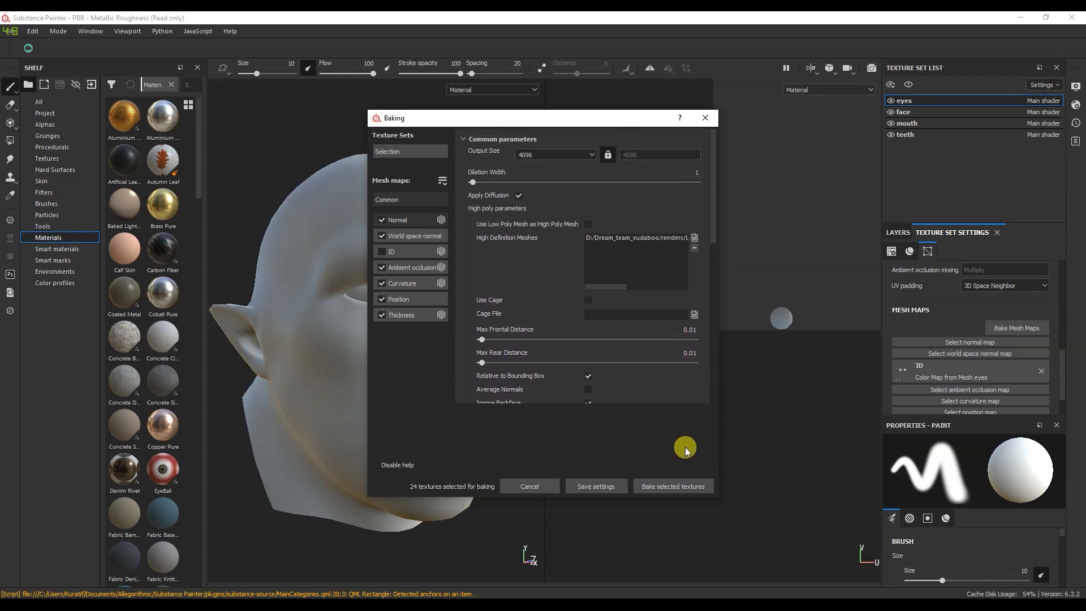
pyautogui.click(676, 487)
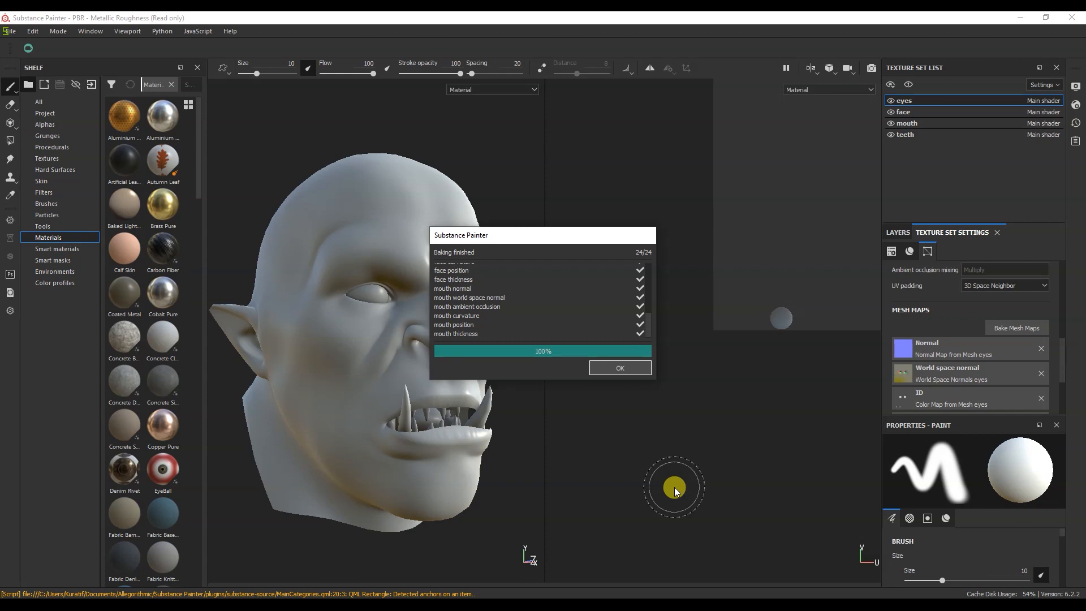
pyautogui.click(627, 367)
# Step: Select the face texture set and examine the baked details on the orc head from several angles
pyautogui.keyDown('alt'); pyautogui.moveTo(371, 419); pyautogui.dragTo(423, 426); pyautogui.keyUp('alt')
pyautogui.moveTo(425, 392); pyautogui.dragTo(425, 364, button='middle')
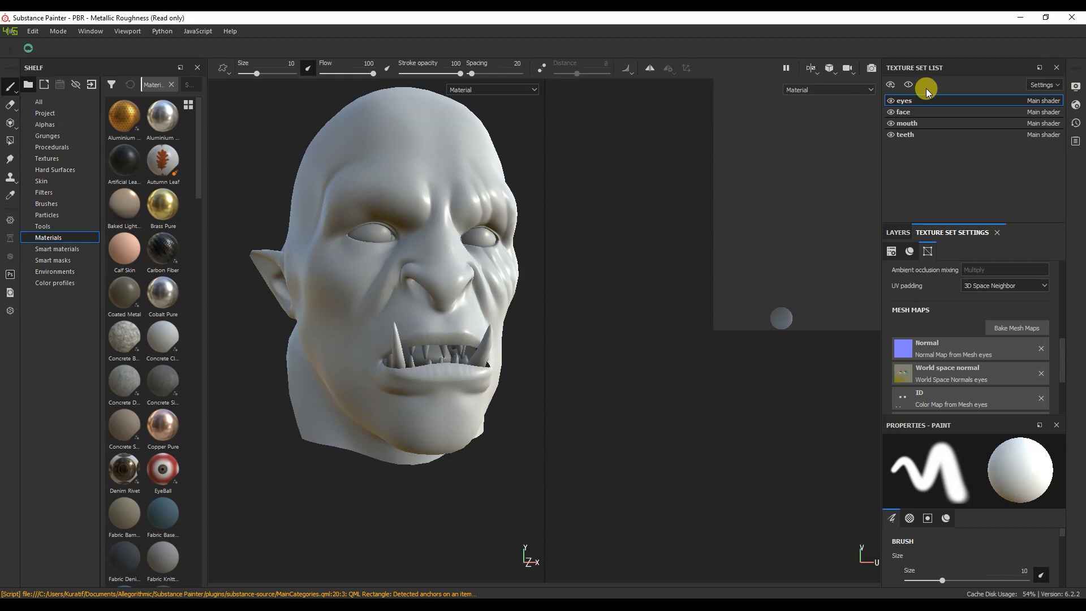
pyautogui.click(939, 111)
pyautogui.keyDown('alt'); pyautogui.moveTo(526, 240); pyautogui.dragTo(426, 295); pyautogui.keyUp('alt')
pyautogui.keyDown('alt'); pyautogui.moveTo(445, 263); pyautogui.dragTo(448, 299, button='middle'); pyautogui.keyUp('alt')
pyautogui.keyDown('alt'); pyautogui.moveTo(448, 298); pyautogui.dragTo(444, 357, button='right'); pyautogui.keyUp('alt')
pyautogui.keyDown('alt'); pyautogui.moveTo(444, 357); pyautogui.dragTo(481, 317); pyautogui.keyUp('alt')
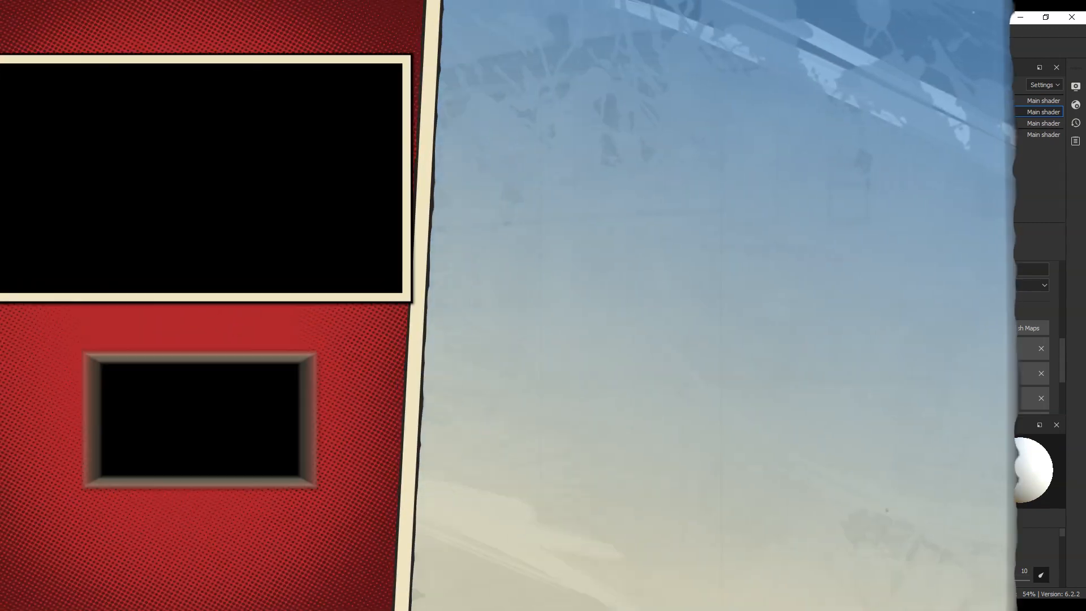